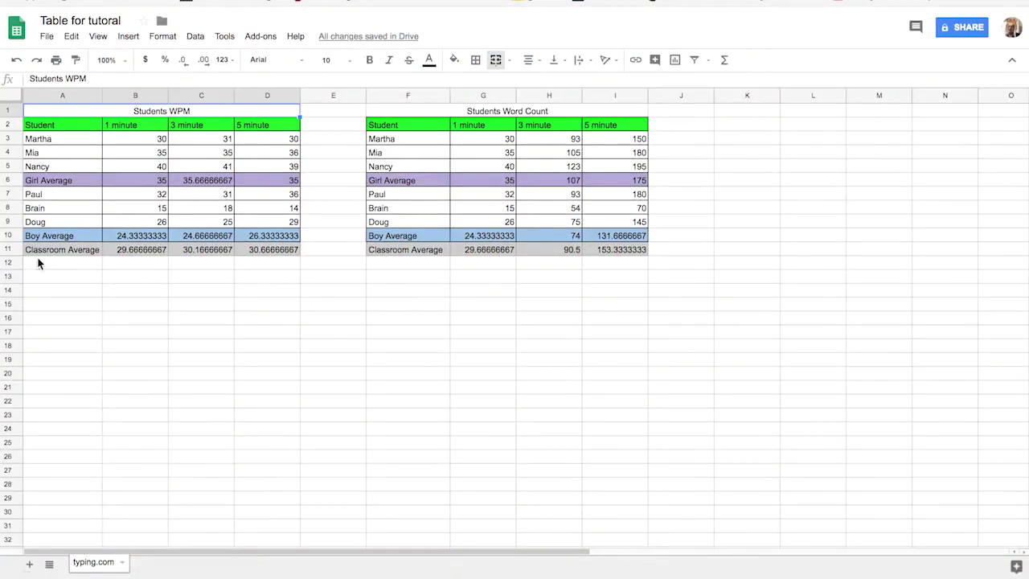
- Add a new sheet to the spreadsheet and rename it Word Count
click(28, 565)
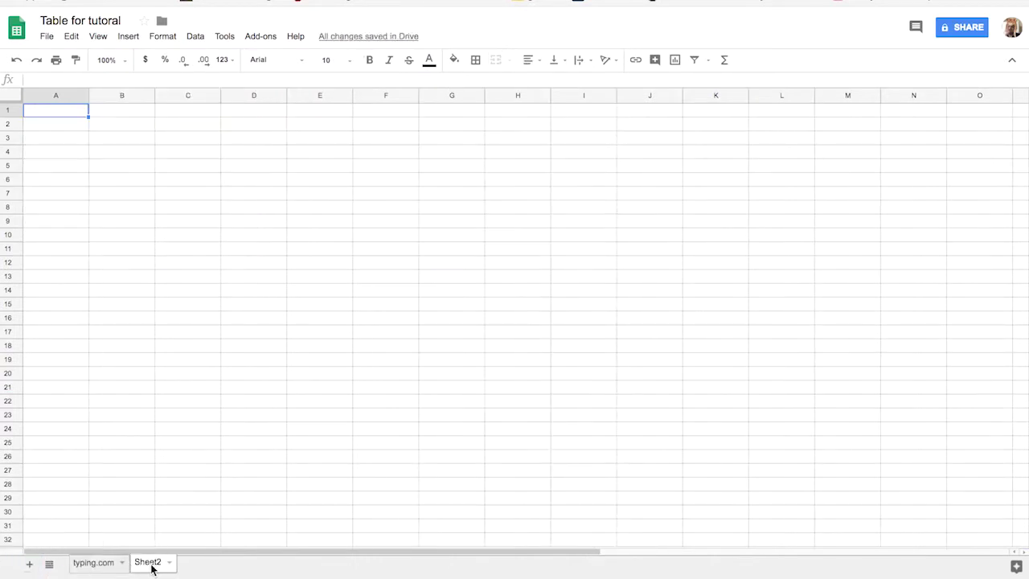
double_click(150, 566)
text(Word)
text(Count)
- Copy the Students Word Count table F1:I11 from the typing.com sheet and paste it at A1 of the Word Count sheet
click(83, 563)
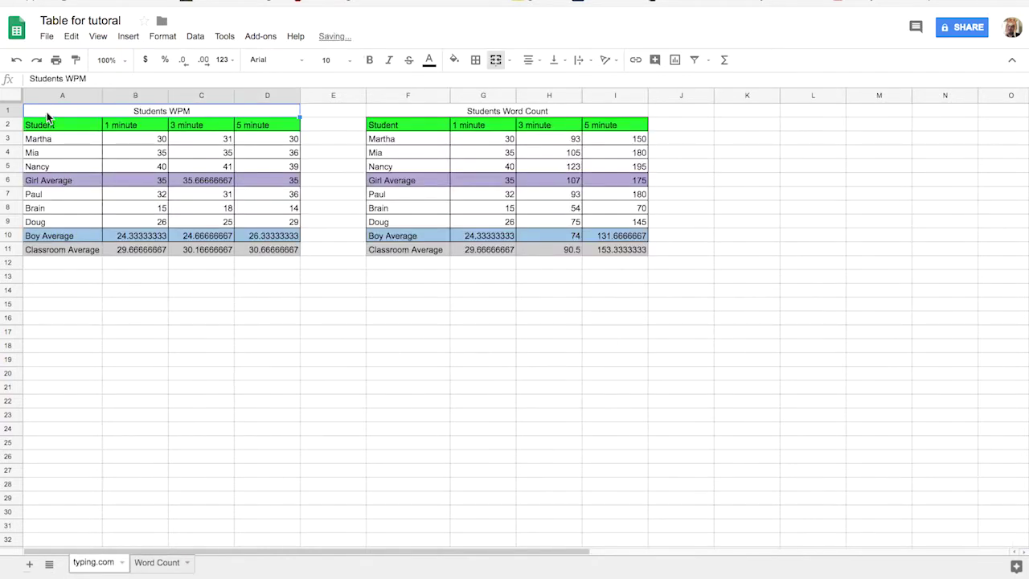
click(395, 111)
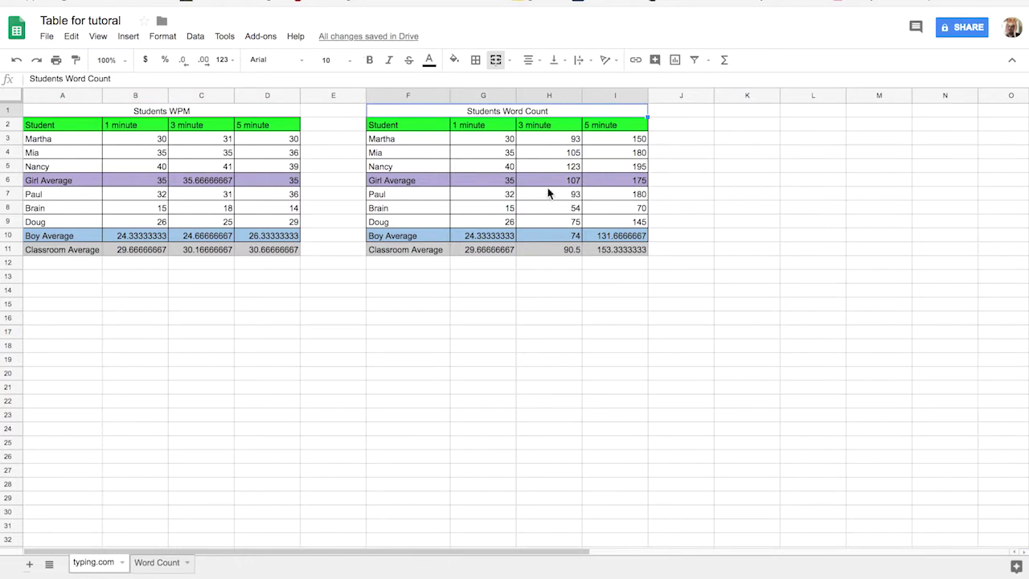
shift+click(617, 246)
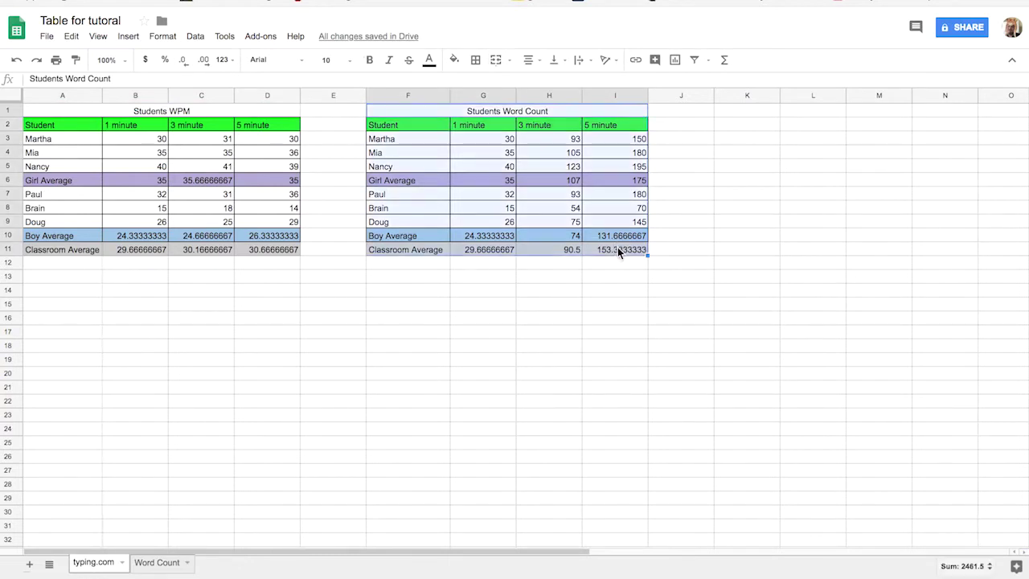
key(ctrl+c)
click(158, 563)
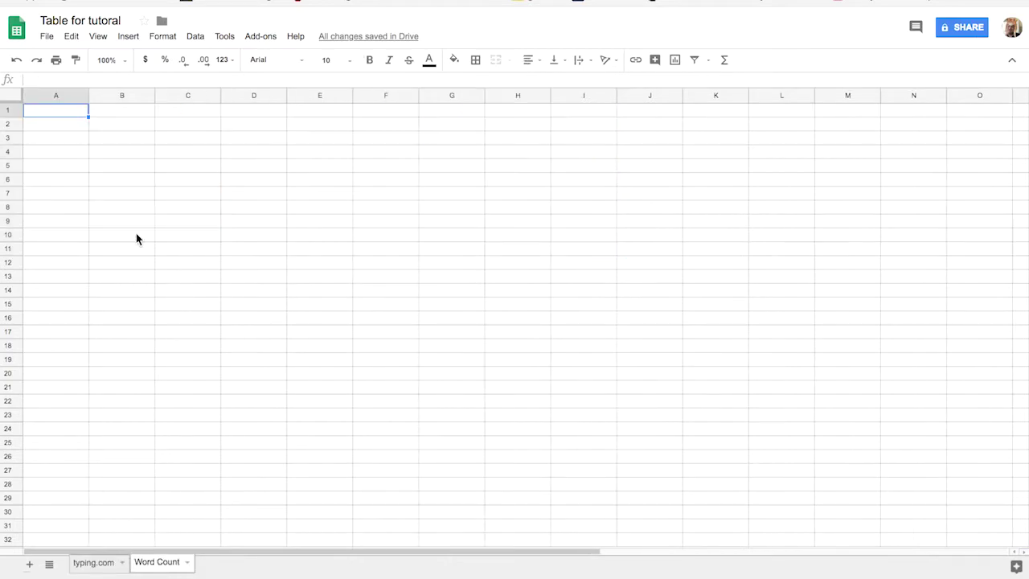
key(ctrl+v)
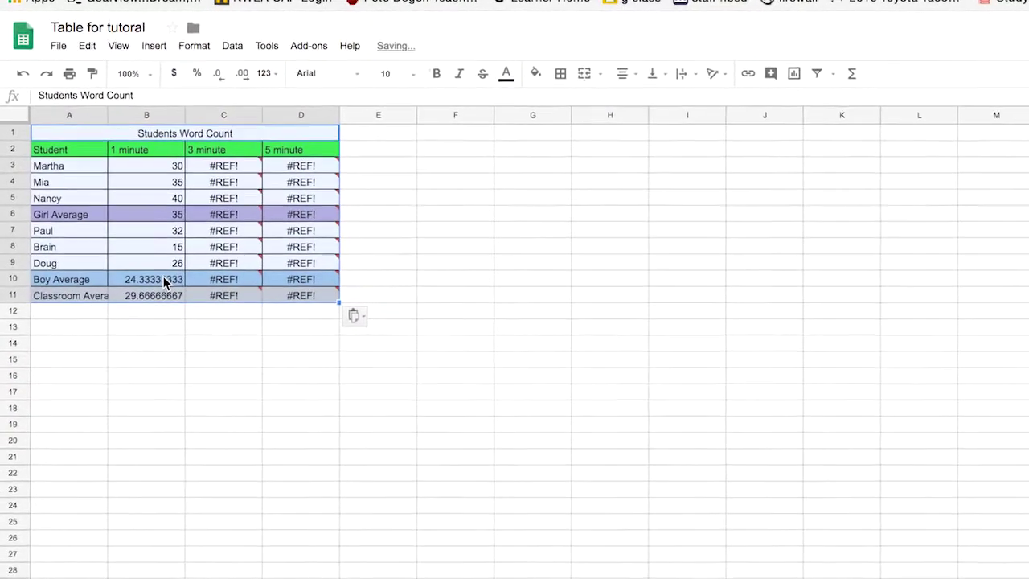
- Clear the students' values in B3:D5 and B7:D9, keeping the average rows
mouse_move(210, 169)
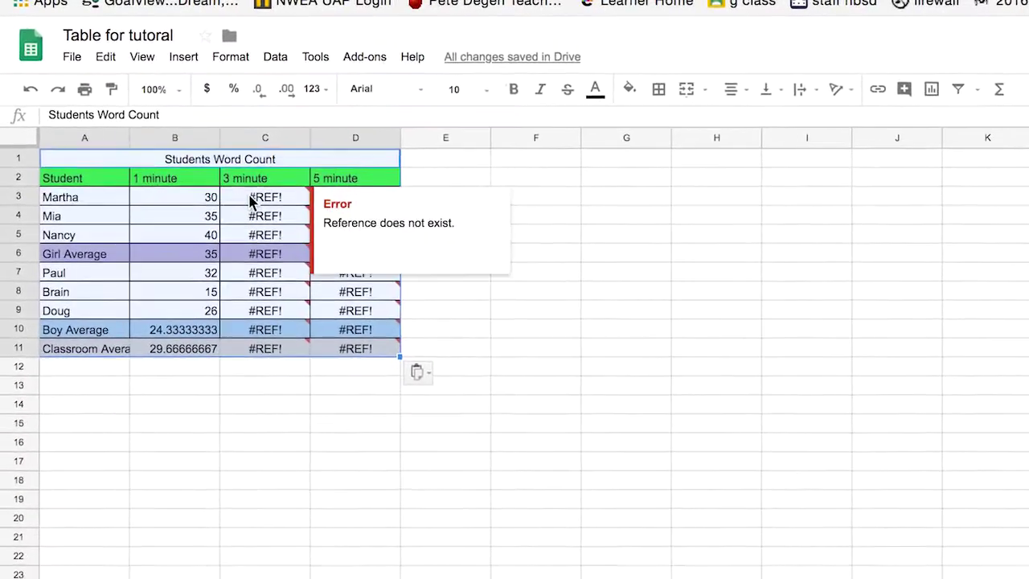
click(251, 202)
click(181, 201)
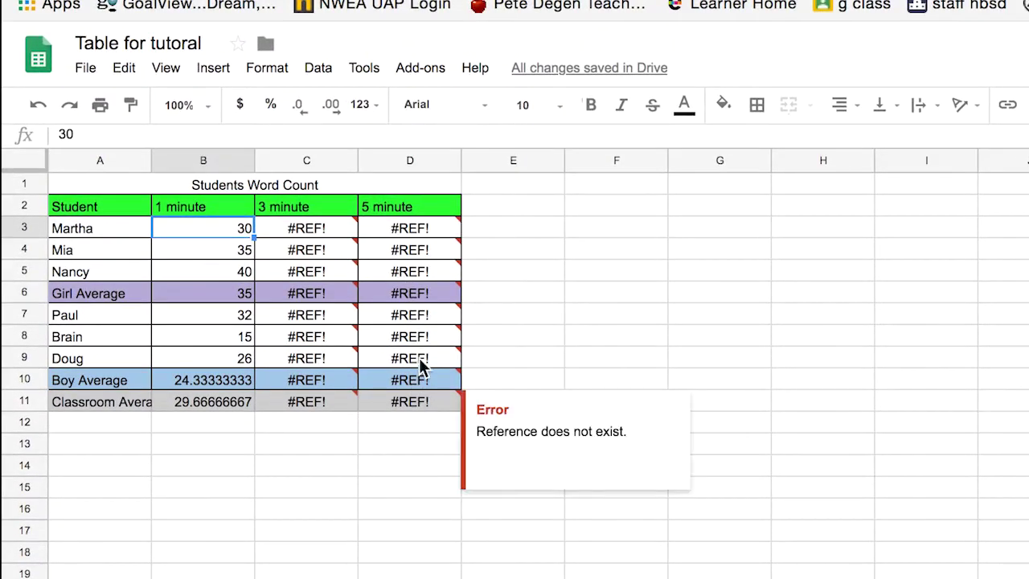
mouse_move(421, 363)
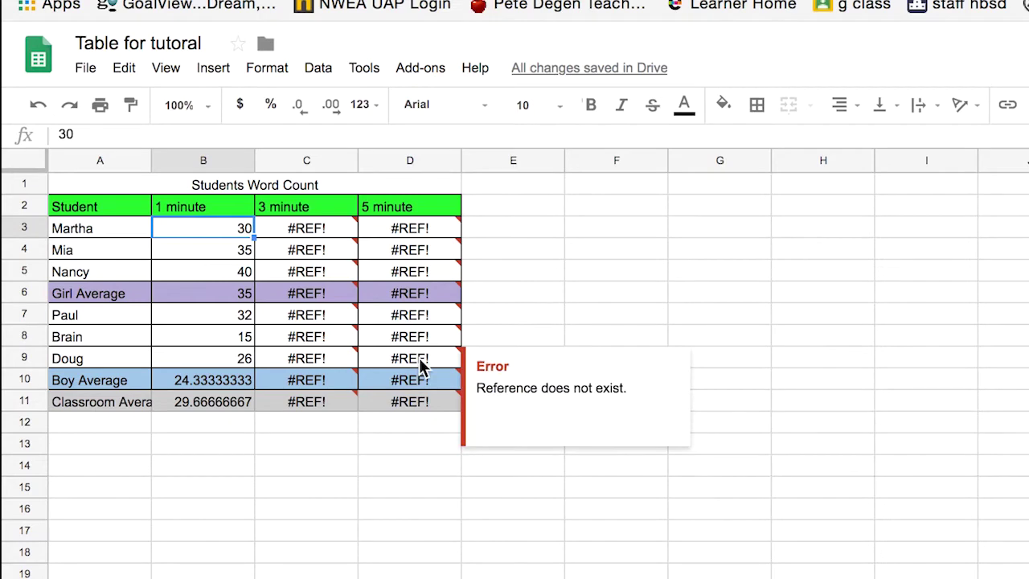
shift+click(426, 272)
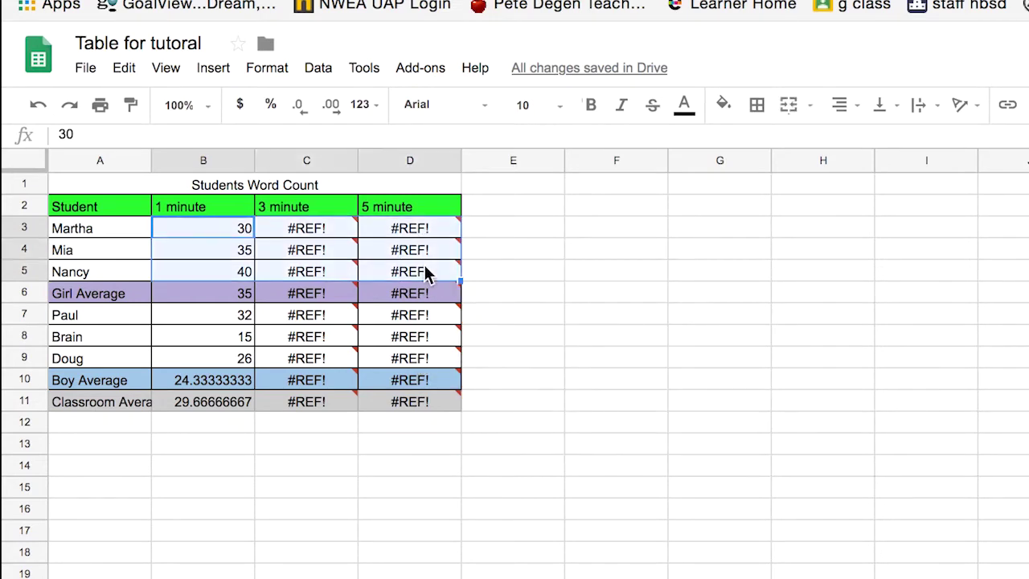
key(Delete)
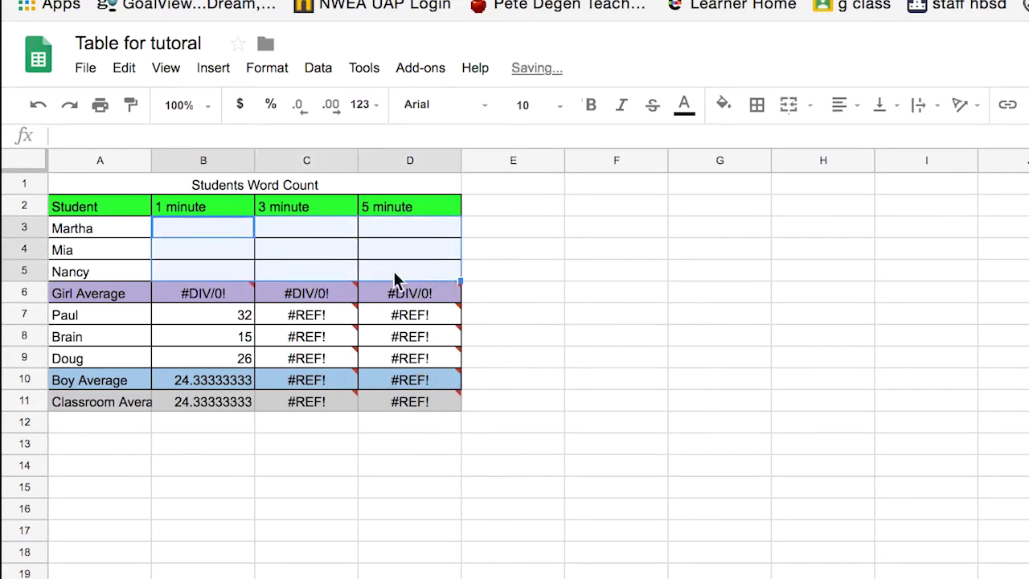
click(223, 320)
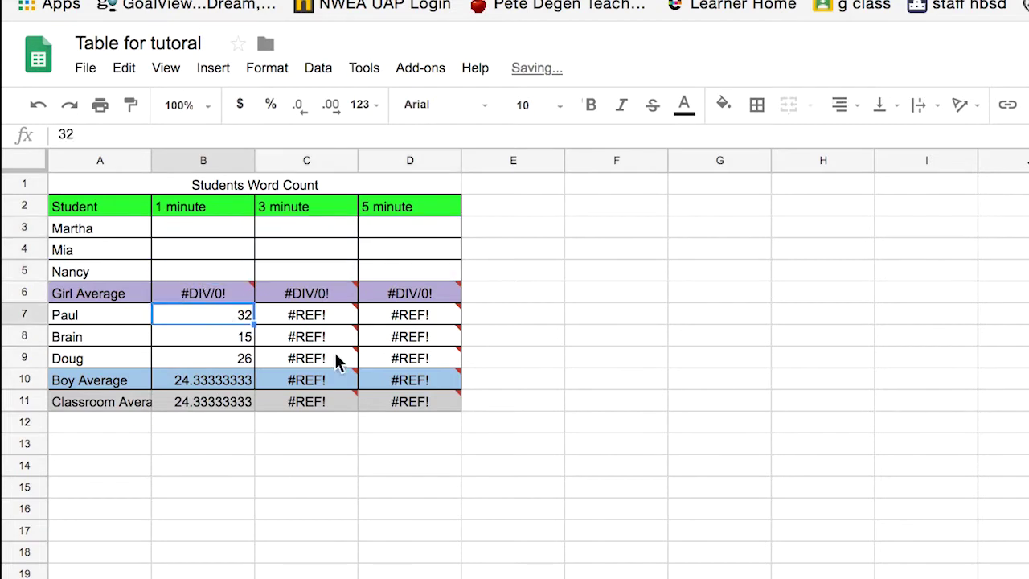
shift+click(414, 366)
key(Delete)
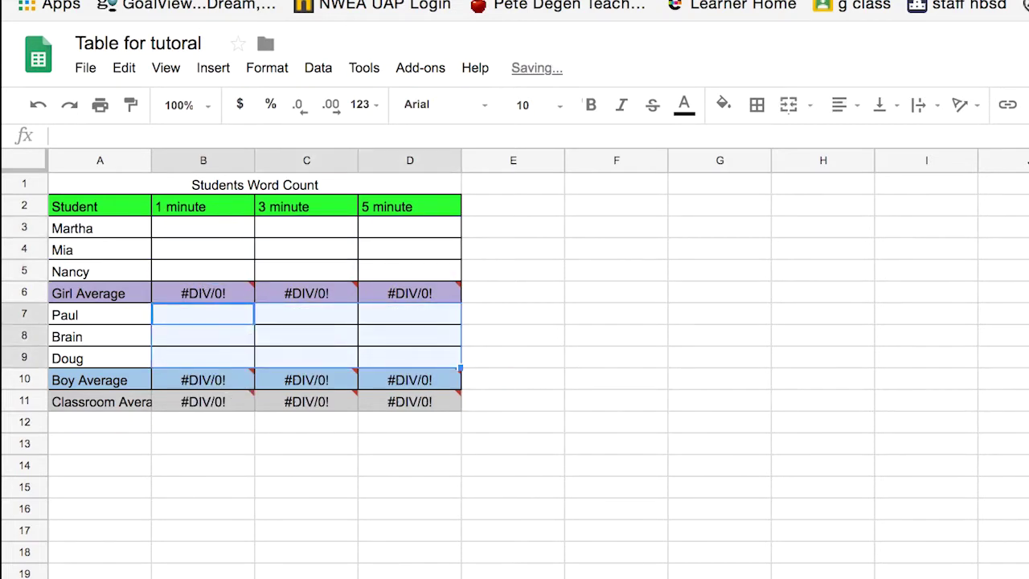
- Fill the girls' word counts in B3:D5 row by row with 30, 80, 167; 25, 70, 130; and 45, 135, 225
click(184, 228)
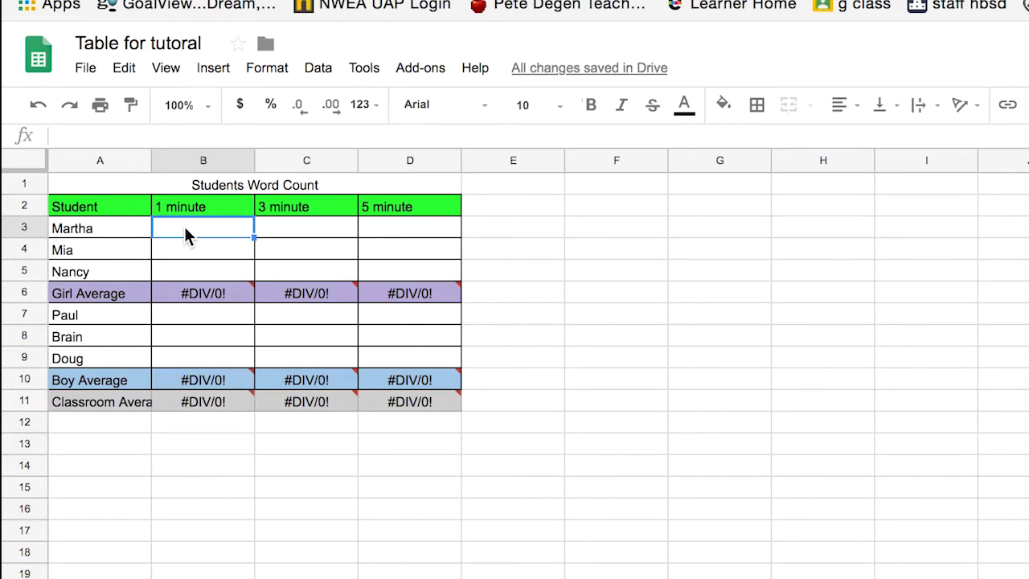
text(35)
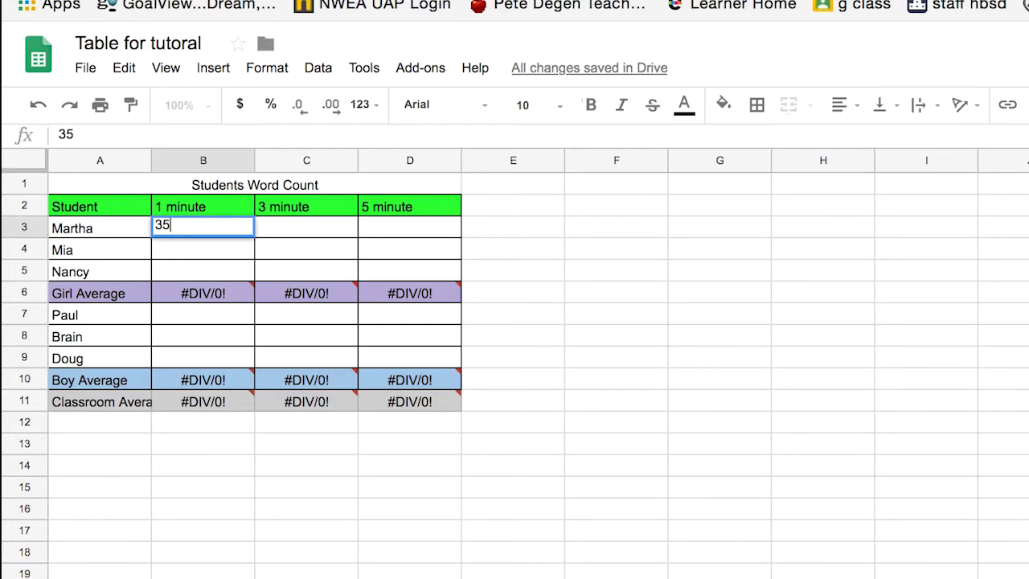
key(Tab)
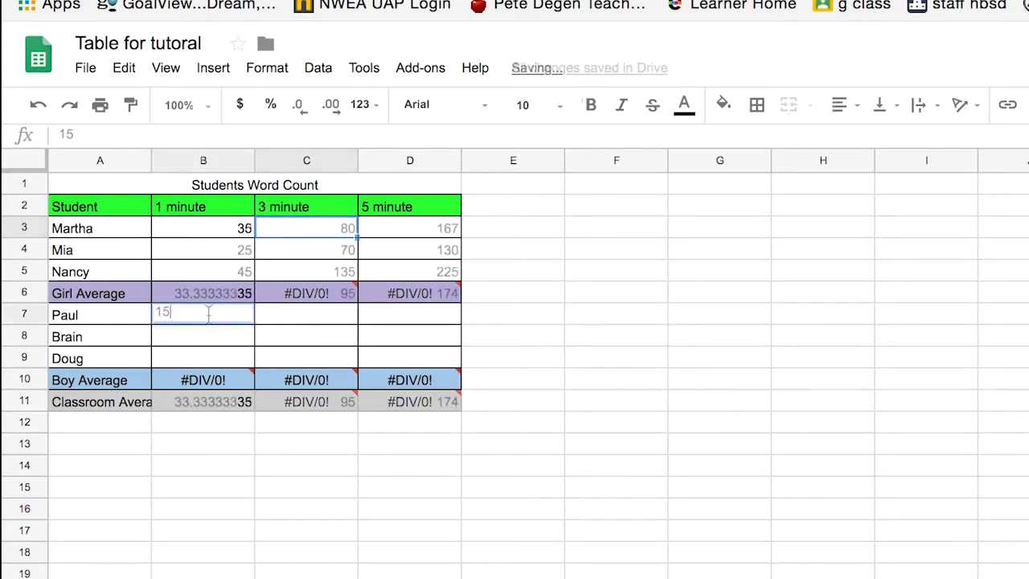
- Enter the first boy's word counts in B7:D7 as 15, 40 and 100
key(Tab)
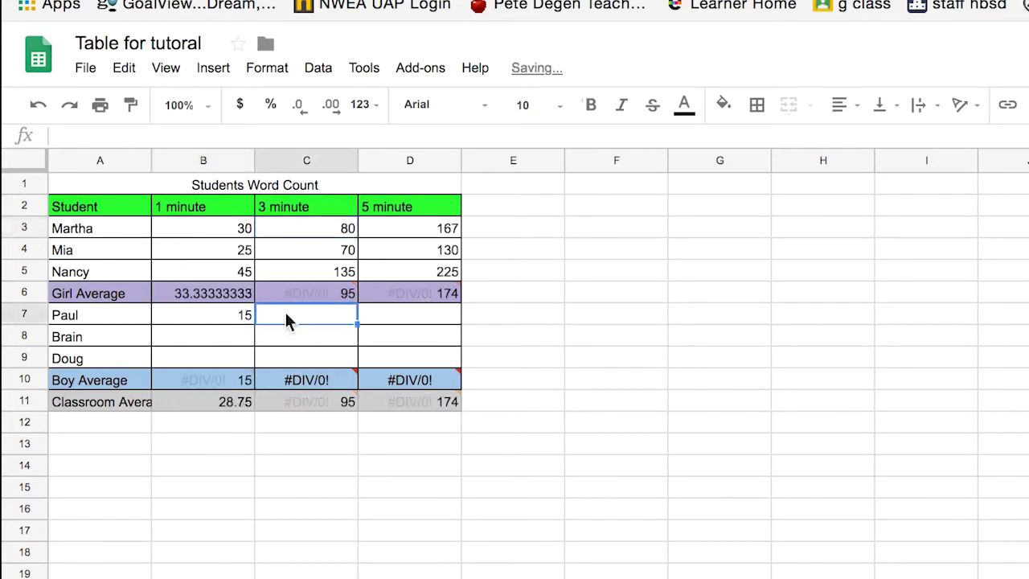
text(40)
key(Tab)
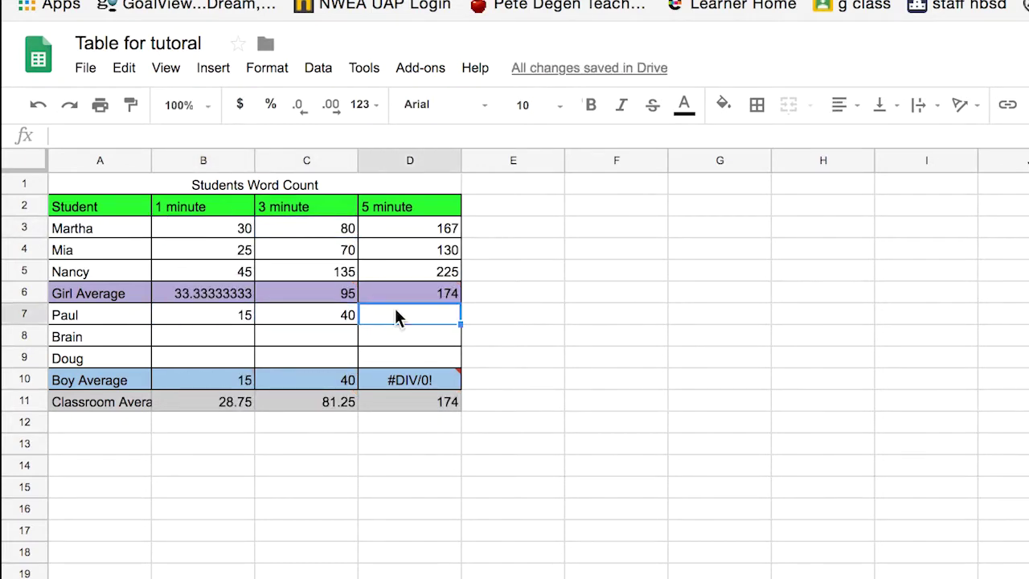
text(100)
key(Return)
- Enter the second boy's word counts in B8:D8 as 30, 85 and 177
text(30)
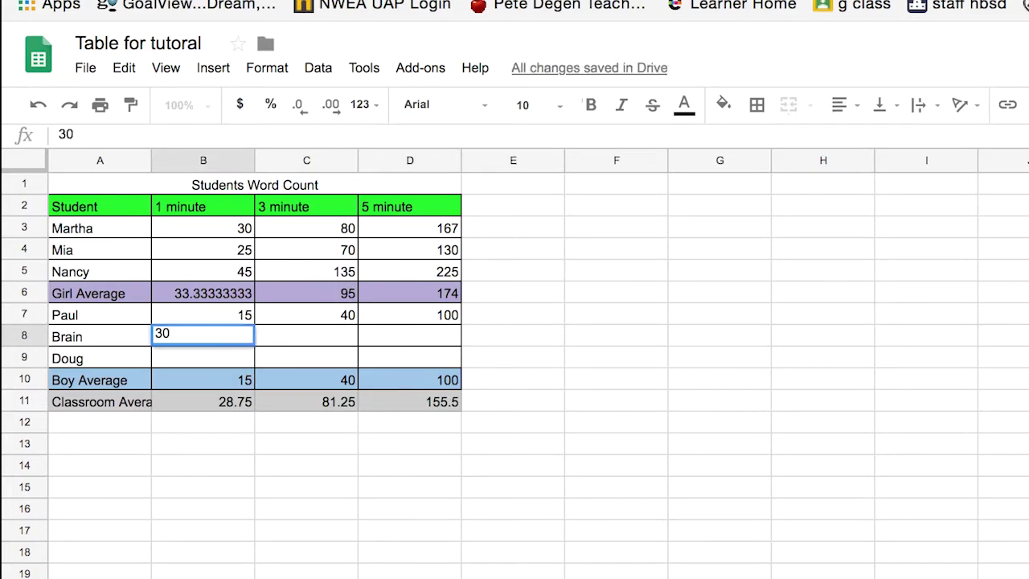
key(Tab)
text(85)
key(Tab)
text(177)
key(Return)
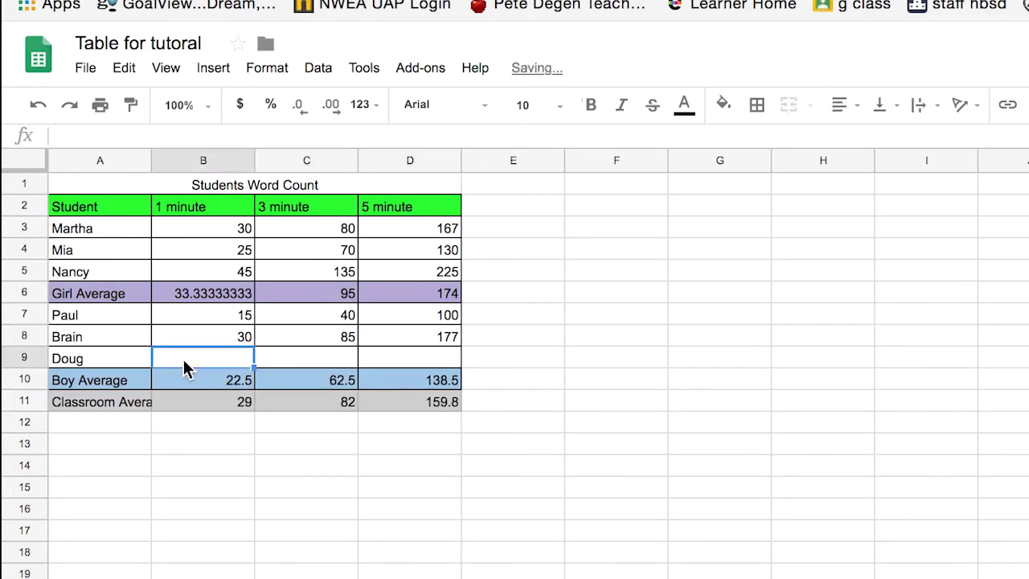
- Enter the third boy's word counts in B9:D9 as 40, 120 and 220
text(40)
key(Tab)
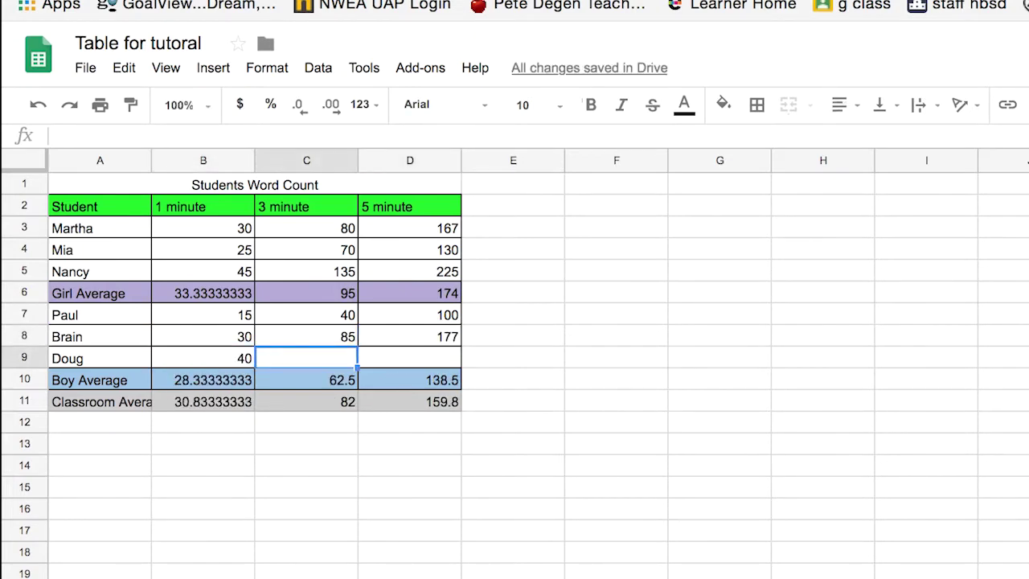
text(120)
key(Tab)
text(220)
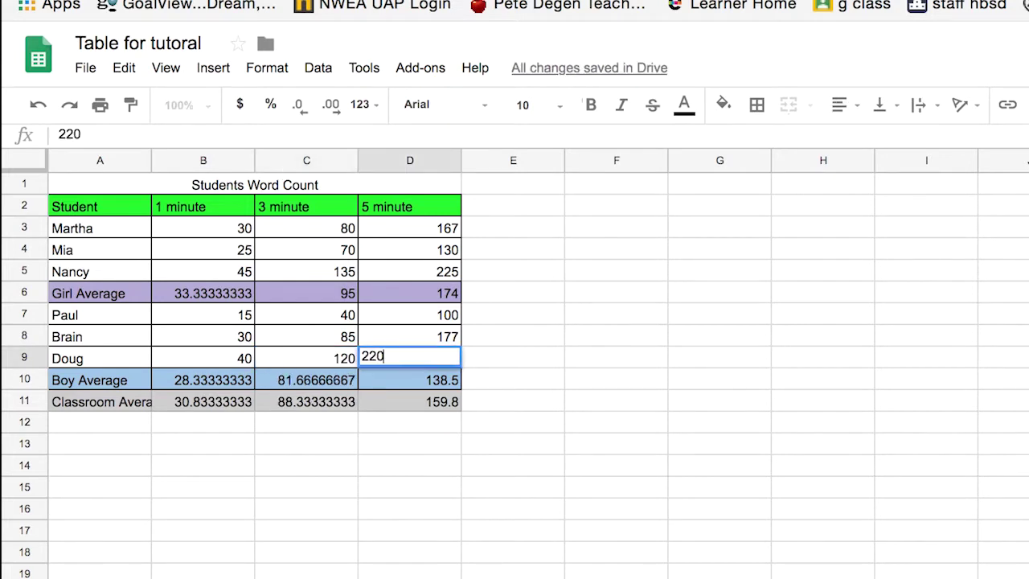
click(591, 406)
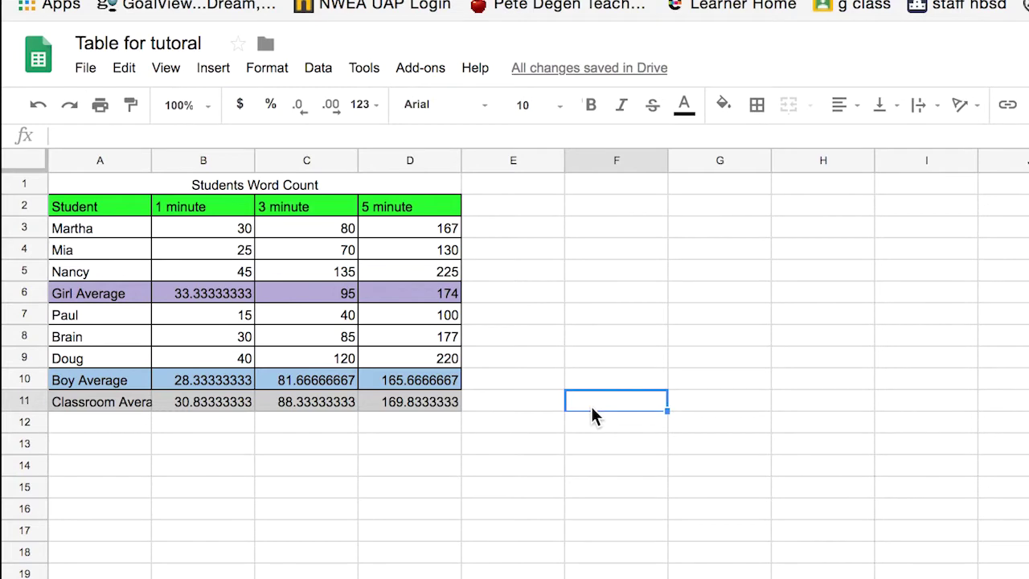
- Check the AVERAGE formulas in the girl, boy and classroom average rows of the word count table
click(348, 297)
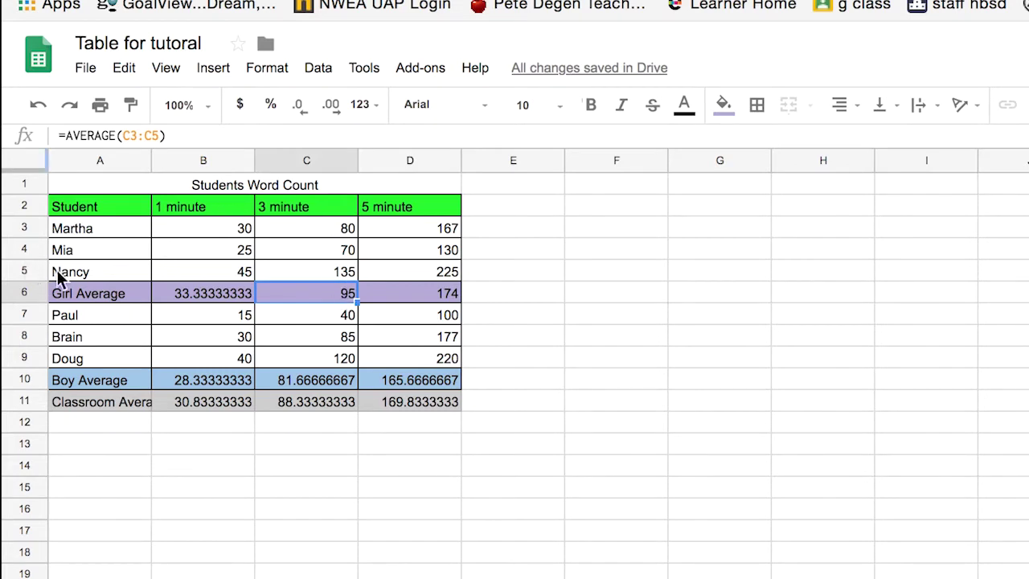
click(406, 297)
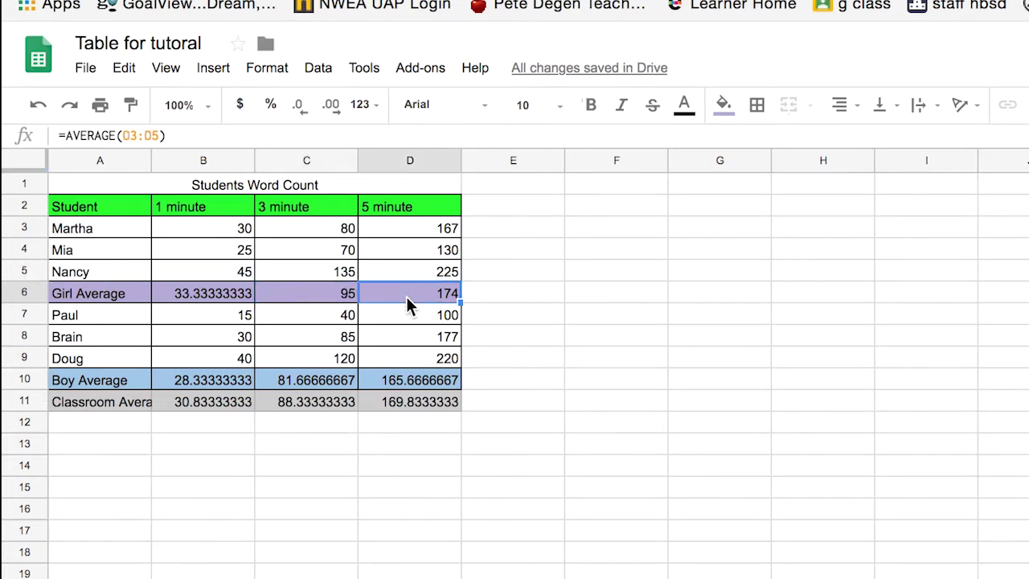
click(219, 379)
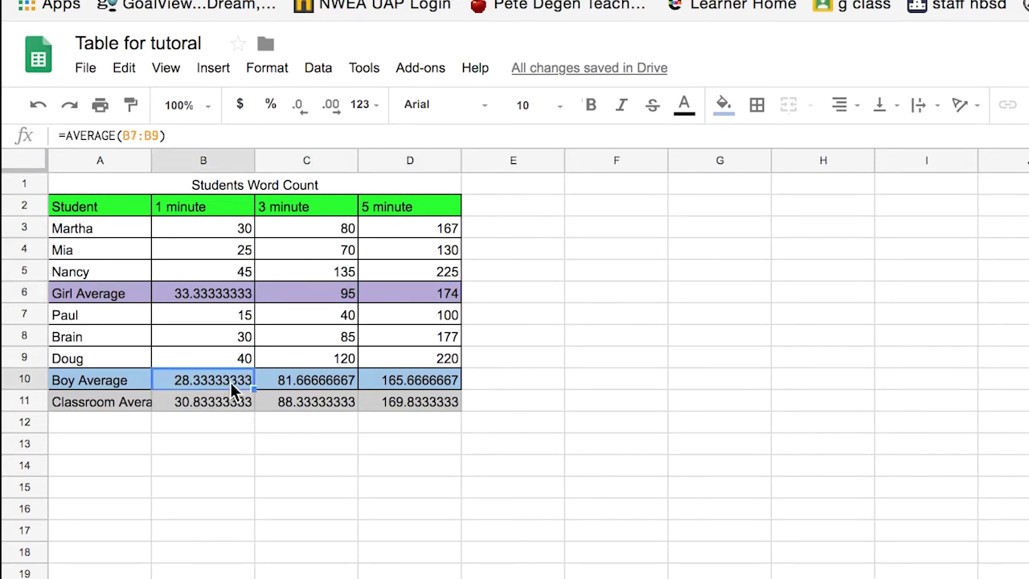
click(296, 386)
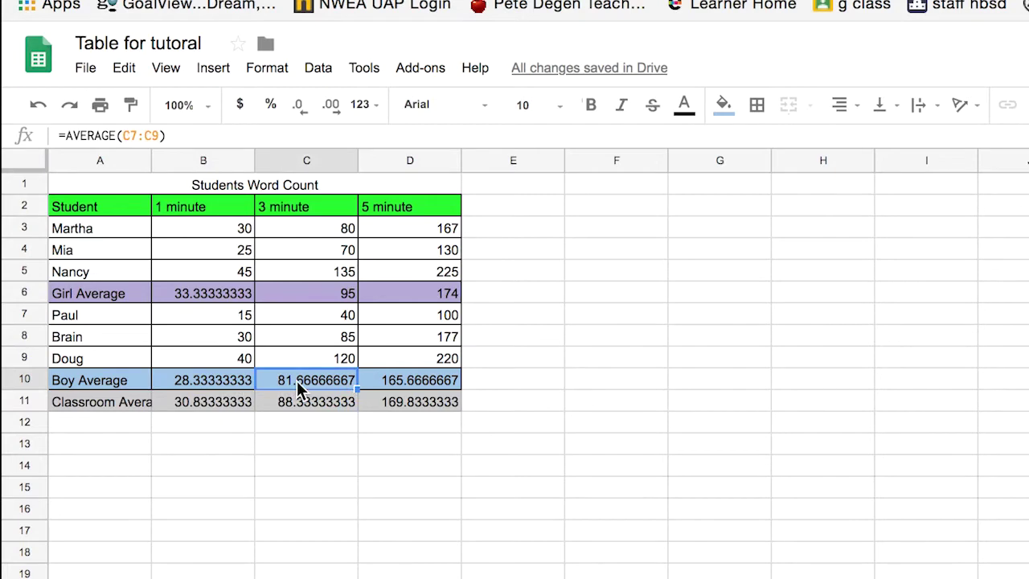
click(394, 372)
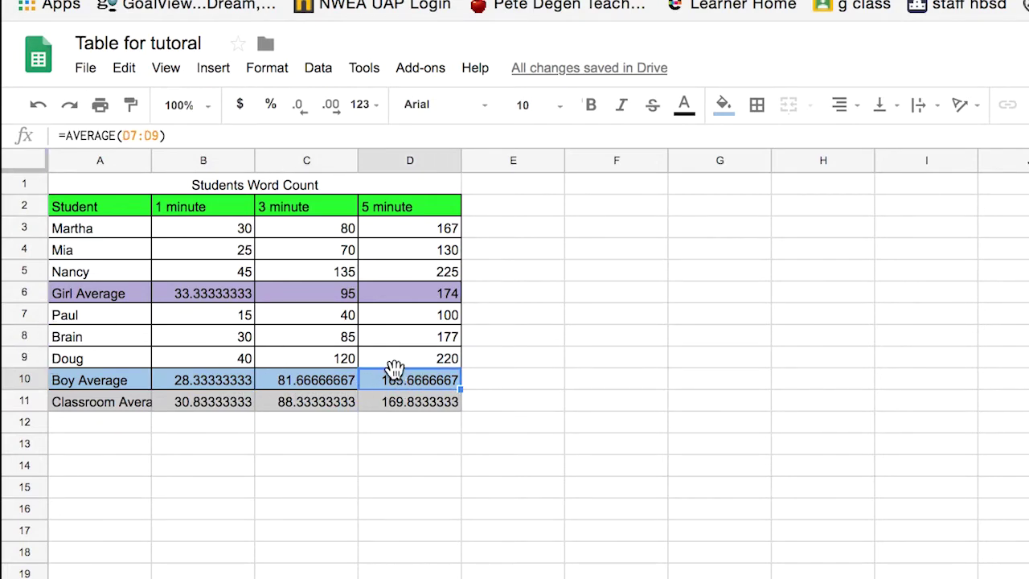
click(181, 411)
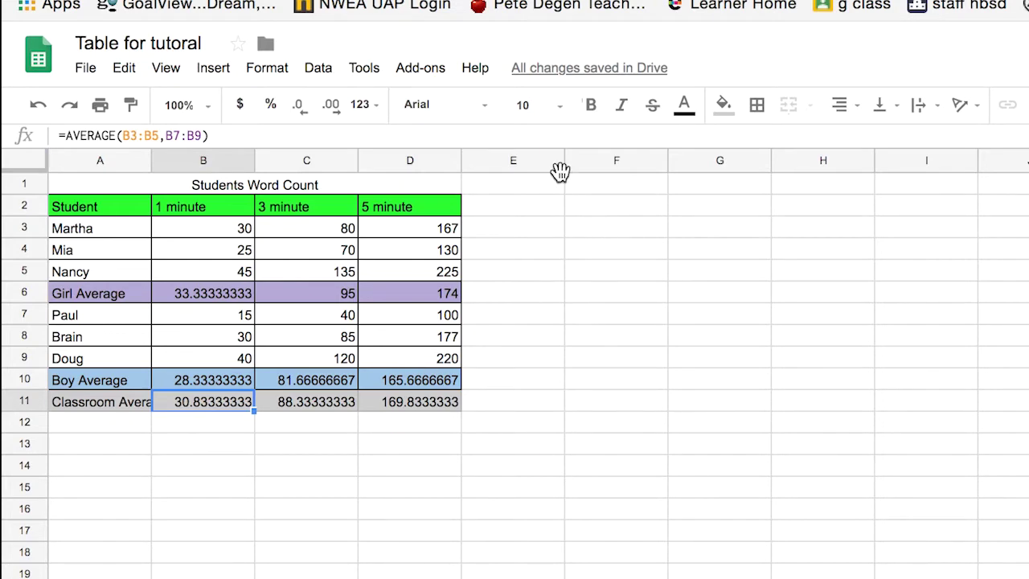
- Duplicate the word count table A1:D11 with its formatting at F1 on the same sheet
click(96, 207)
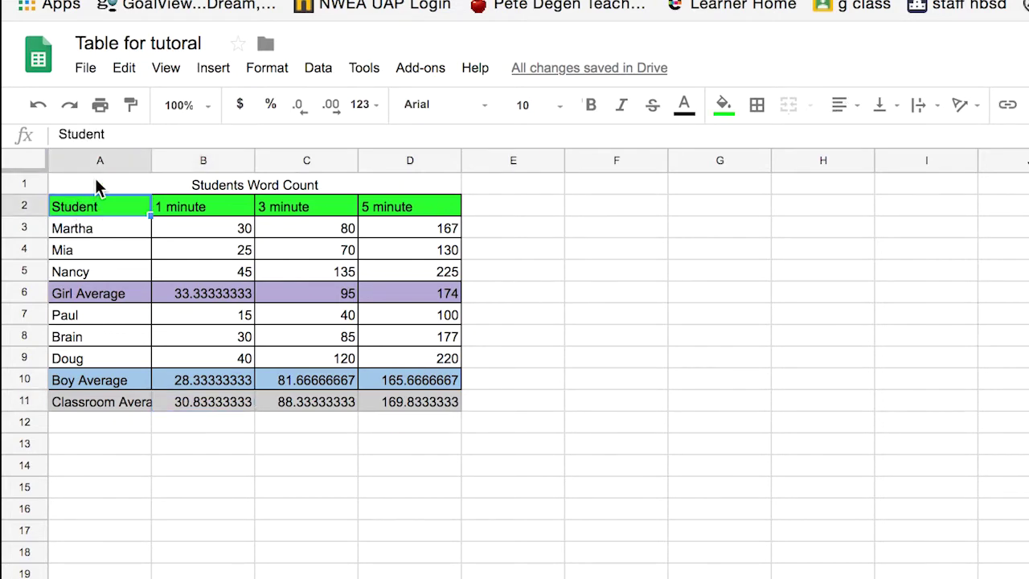
click(95, 179)
shift+click(414, 397)
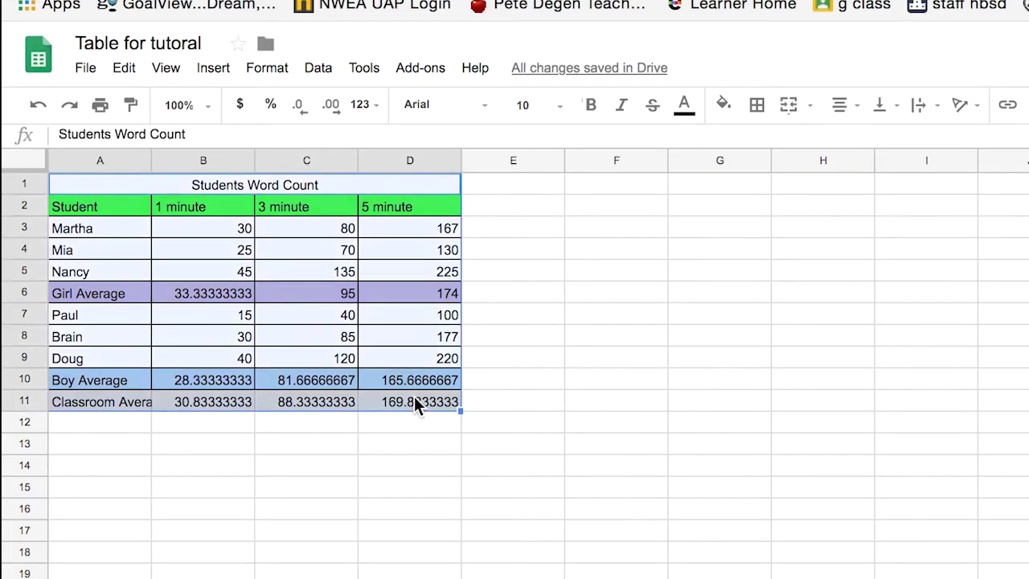
click(604, 186)
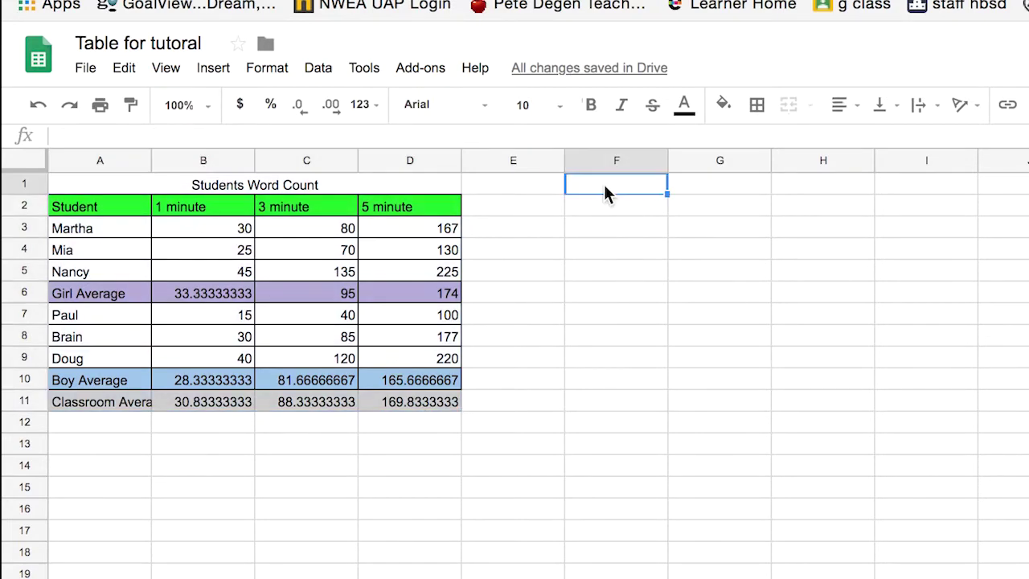
text(Students Word Count Student	1 minute	3 minute	5 minute Martha	30	240	835 Mia	35	210	650 Nancy	40	405	1125 Girl Average	35	285	870 Paul	32	120	500 Brain	15	255	885 Doug	26	360	1100 Boy Average	24.33333333	245	828.3333333 Classroom Avera	29.66666667	265	849.1666667)
- Change the title of the copied table to Students WPM
click(739, 185)
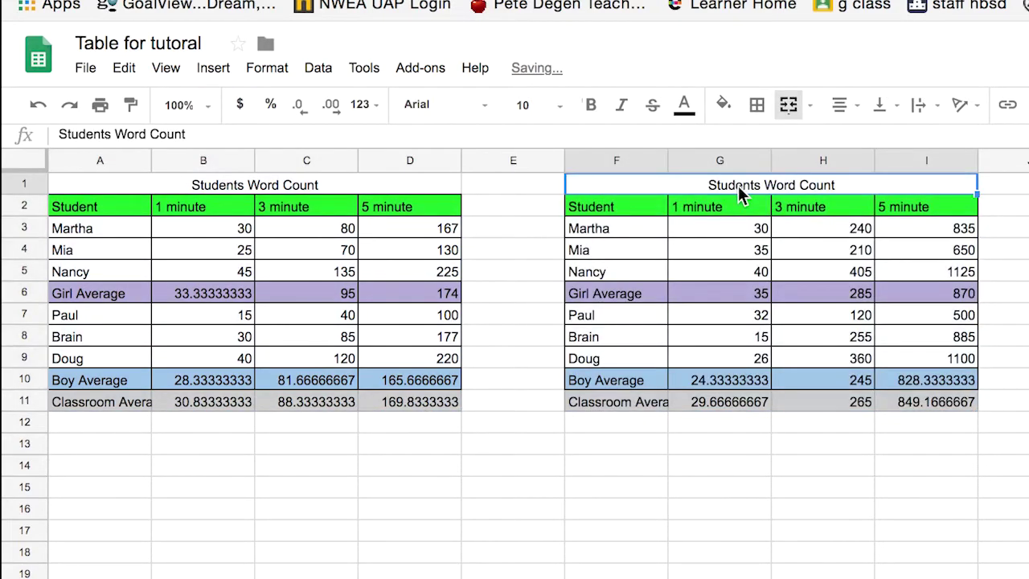
drag(241, 138, 122, 135)
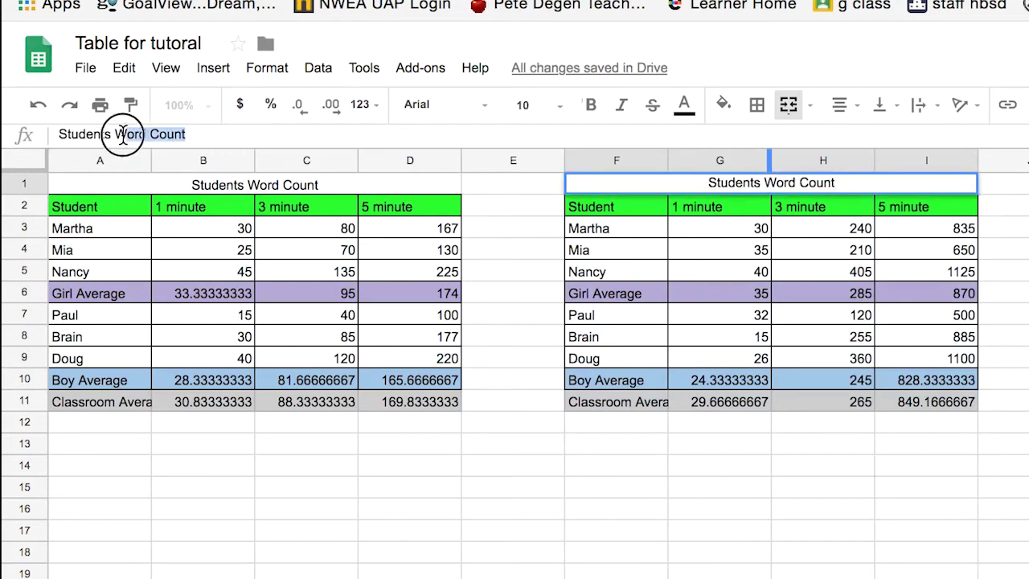
key(BackSpace)
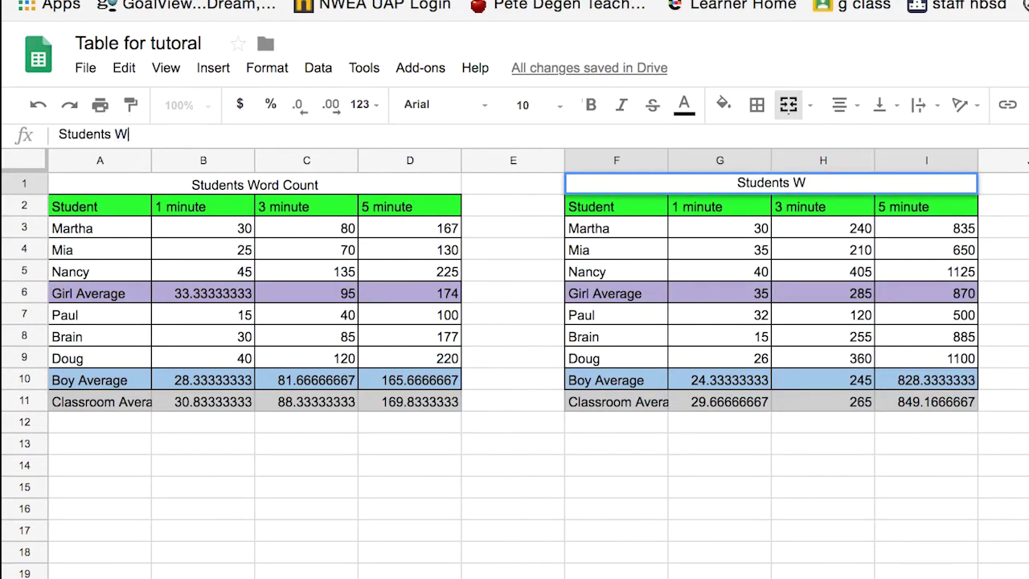
text(PM)
click(759, 558)
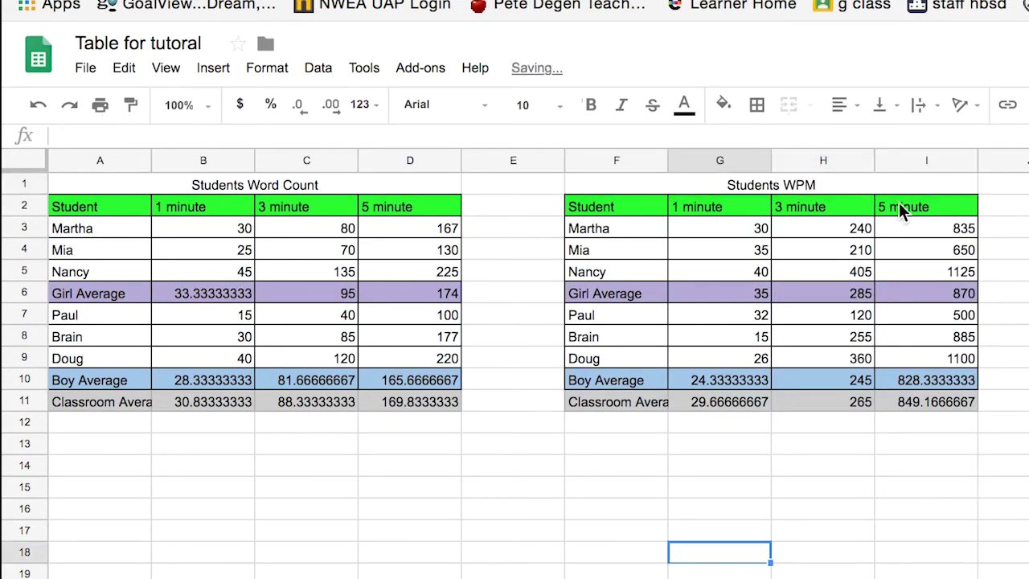
- Clear the girls' and boys' 3 minute and 5 minute values in H3:I5 and H7:I9 of the Students WPM table
click(861, 233)
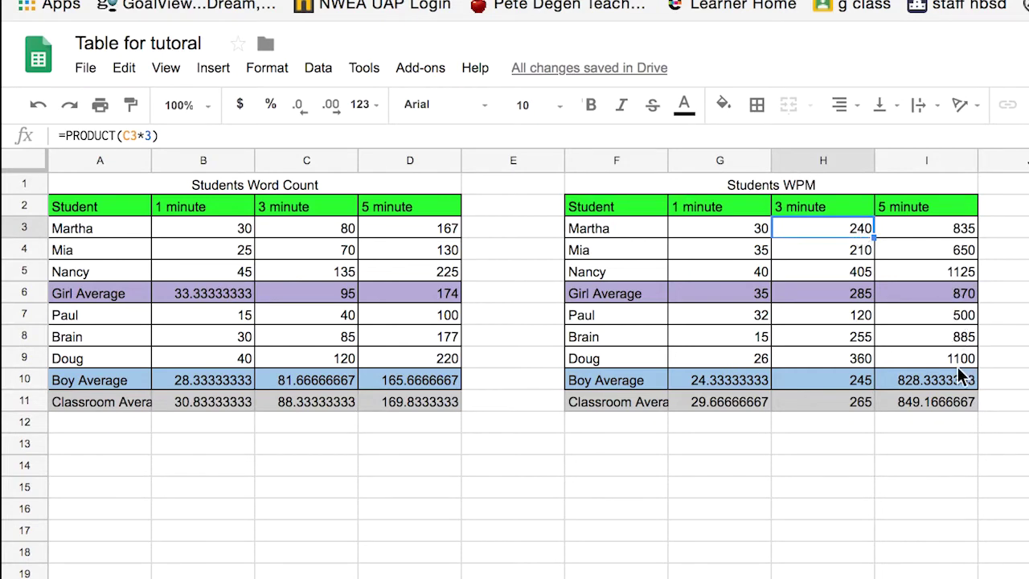
click(963, 277)
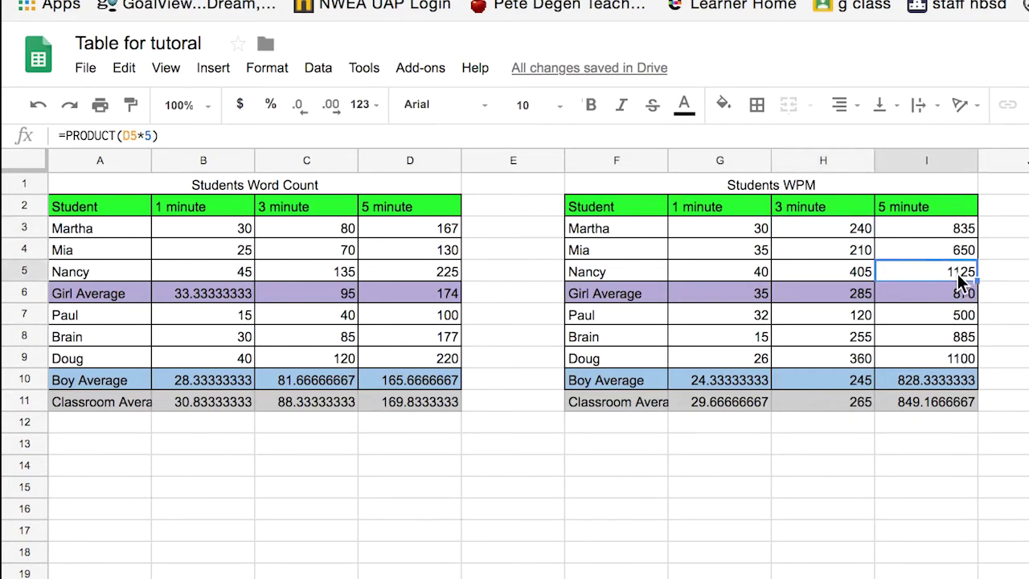
shift+click(861, 233)
key(Delete)
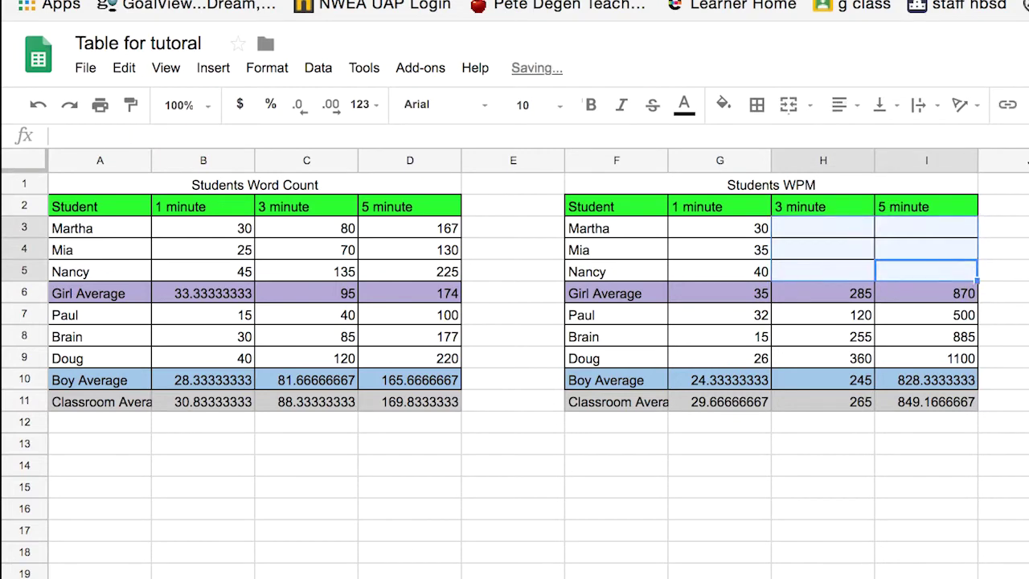
click(857, 315)
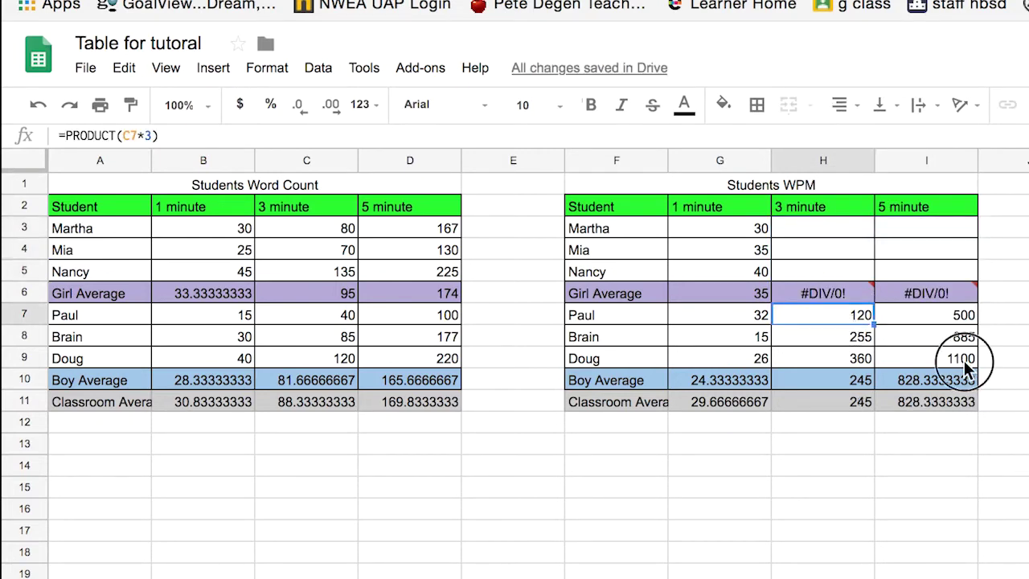
drag(965, 368, 853, 324)
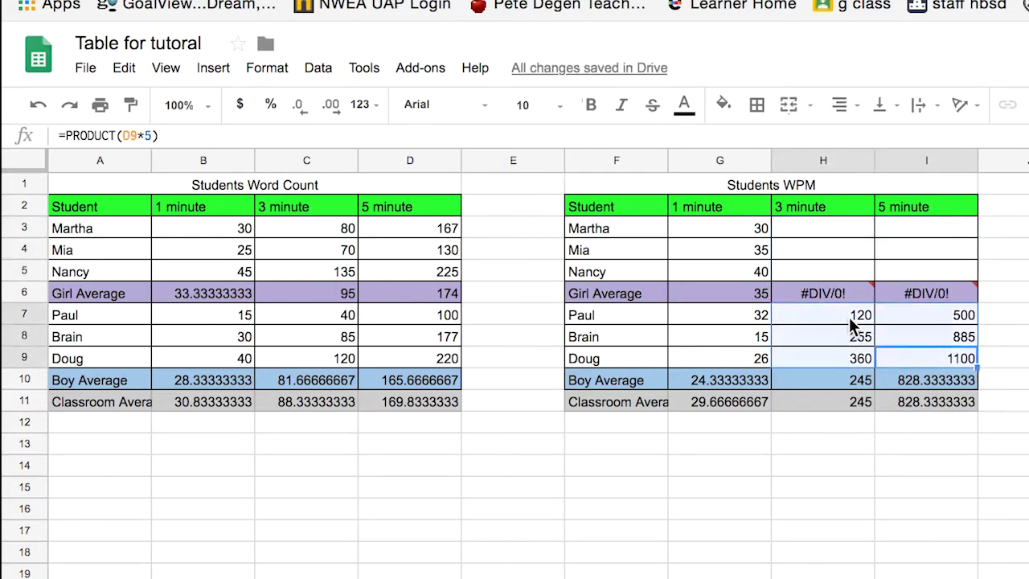
key(Delete)
- Enter =QUOTIENT(C3,3) in H3 and fill the formula down through H5 for the girls' 3 minute WPM
click(808, 229)
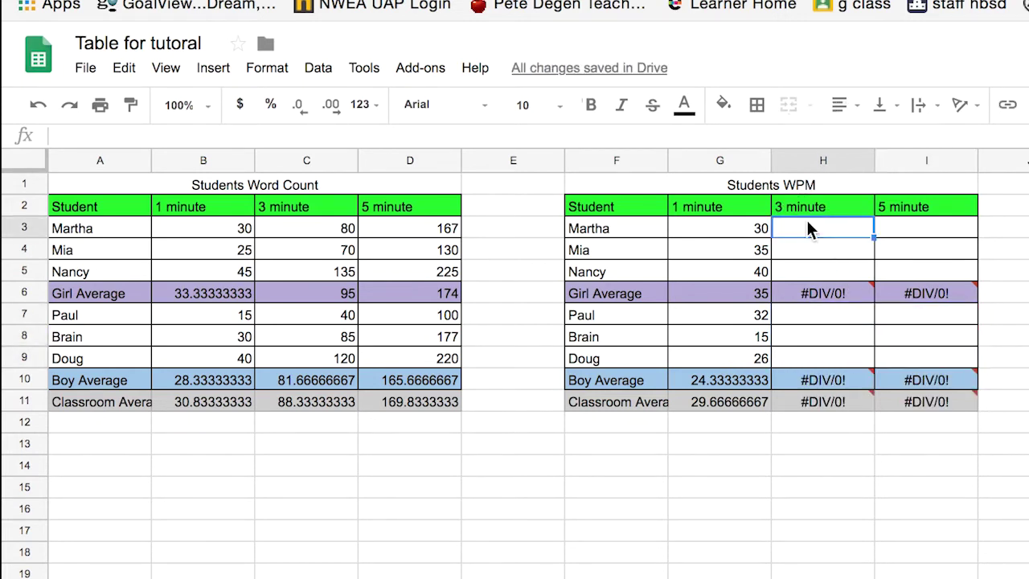
text(=)
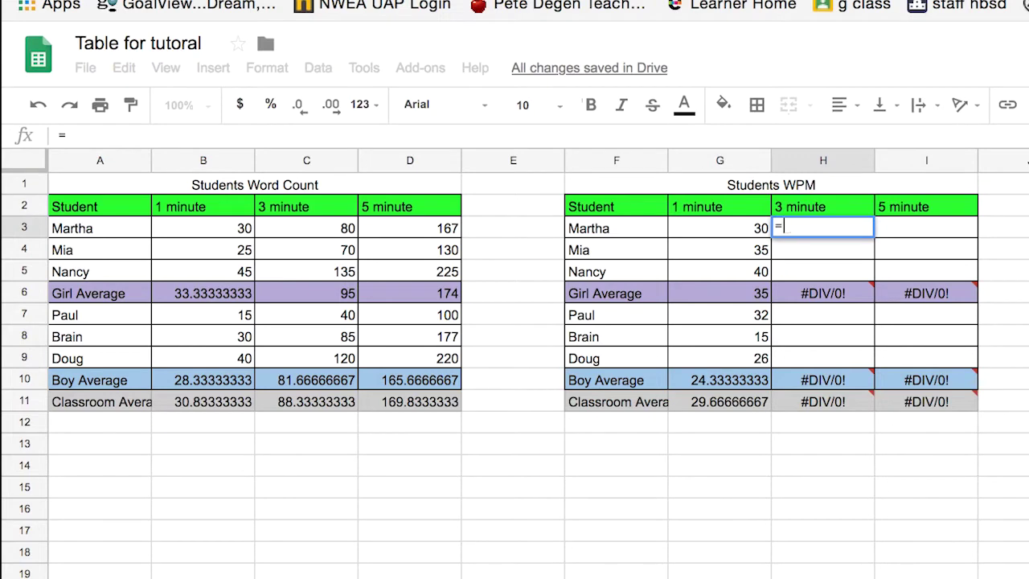
text(quot)
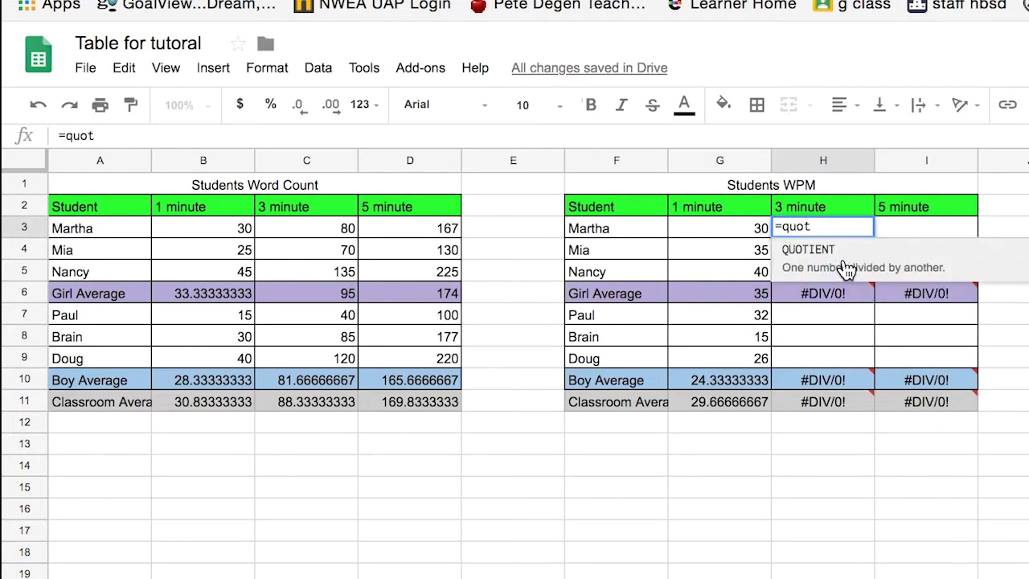
click(840, 261)
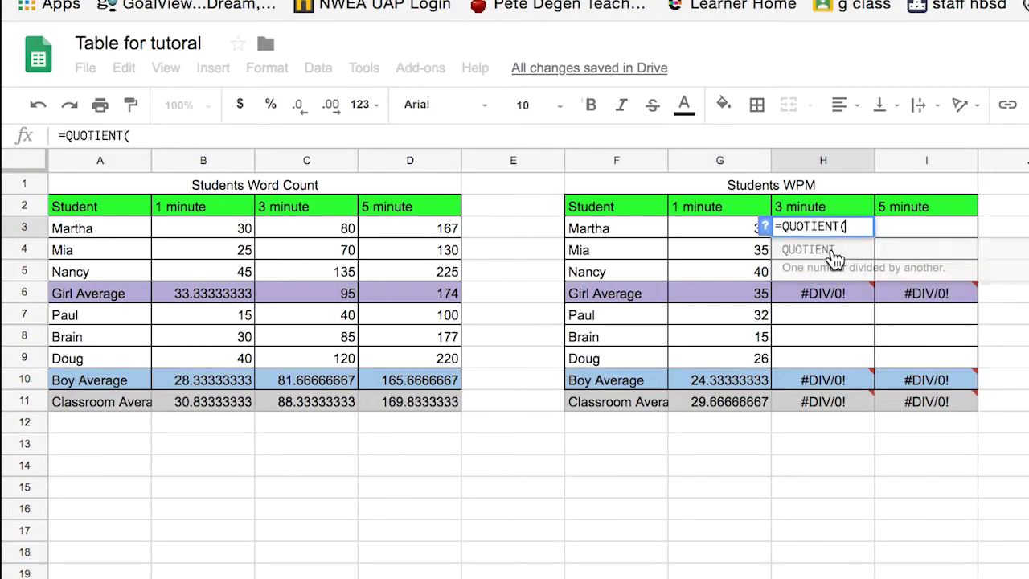
click(346, 233)
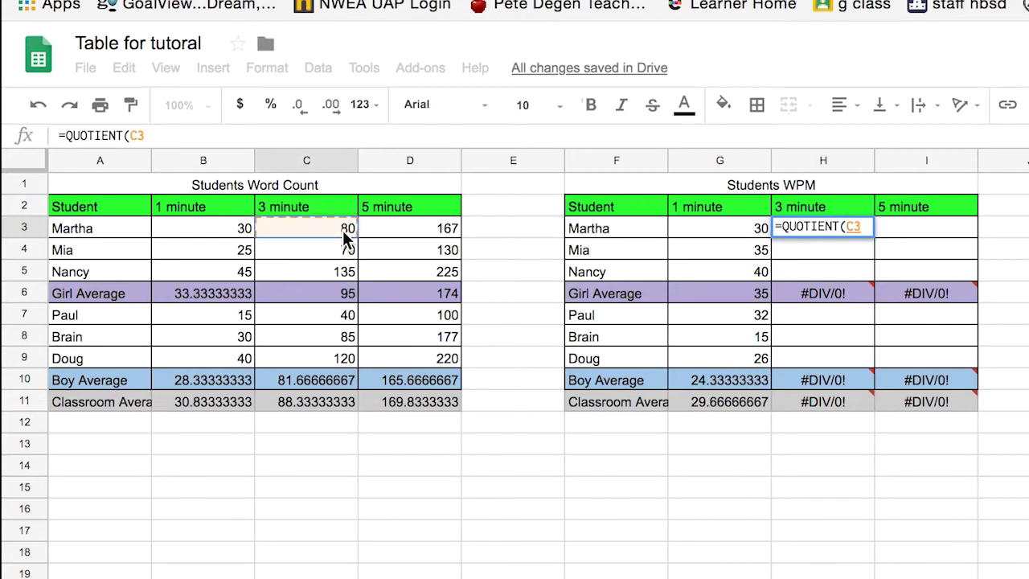
text(,)
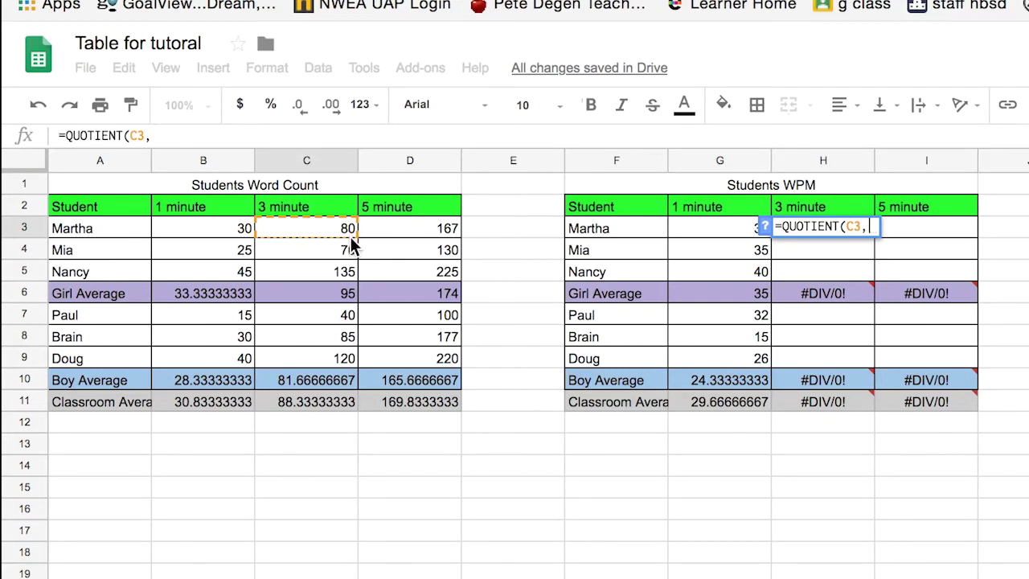
text(3)
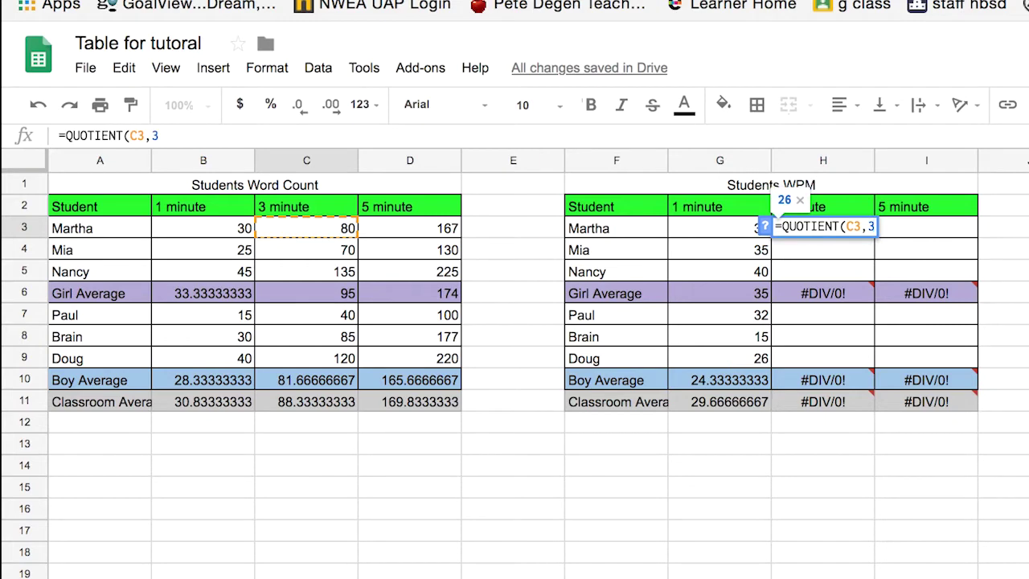
text())
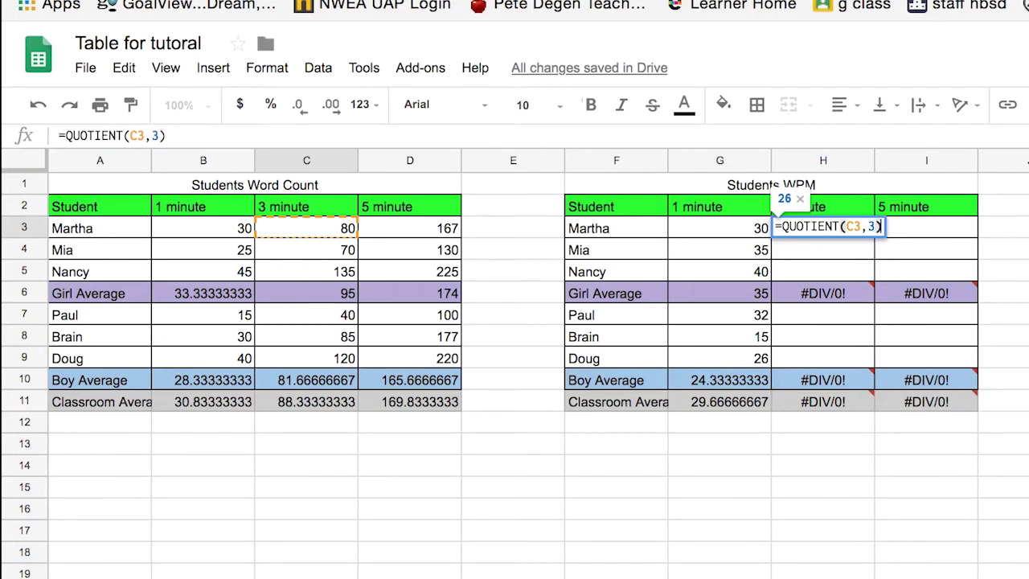
key(Return)
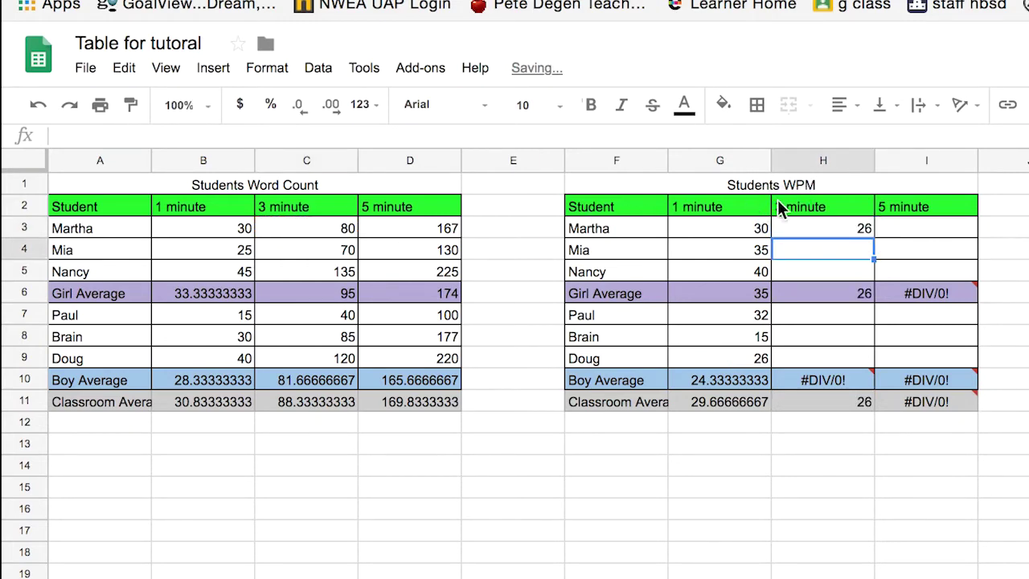
click(865, 230)
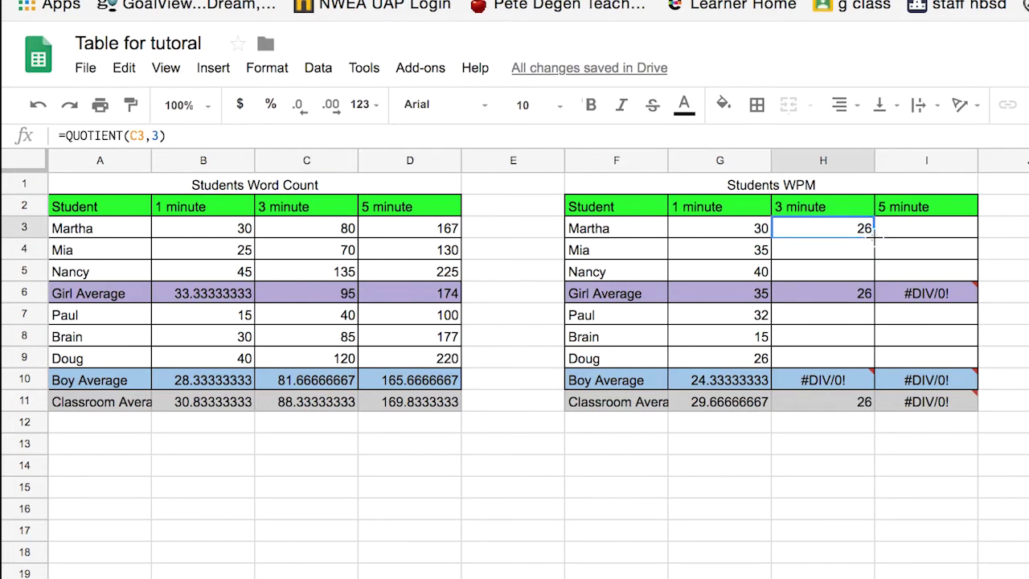
drag(875, 239, 871, 280)
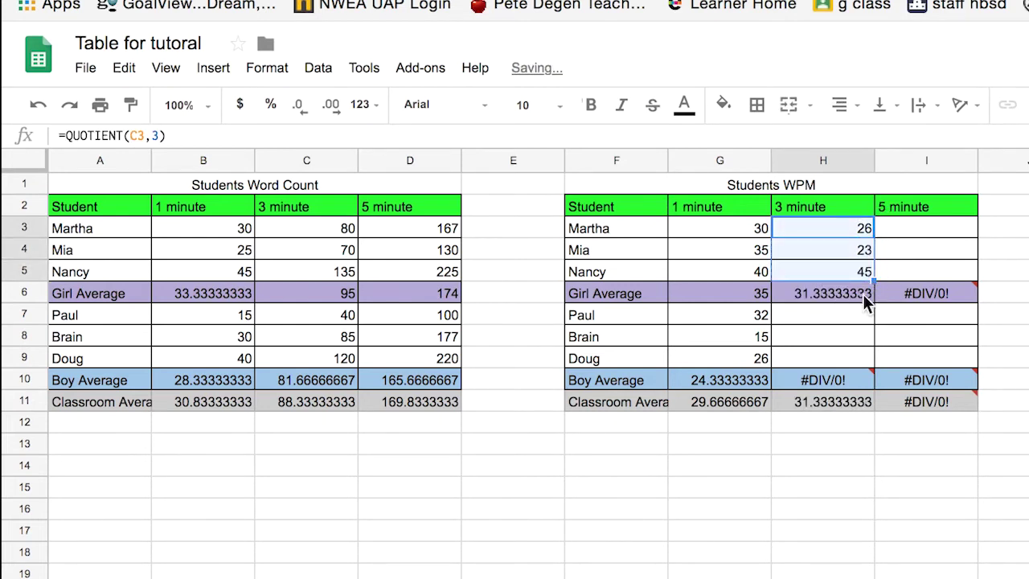
- Enter =QUOTIENT(B7,3) in H7 and fill the formula down through H9 for the boys' 3 minute WPM
click(805, 312)
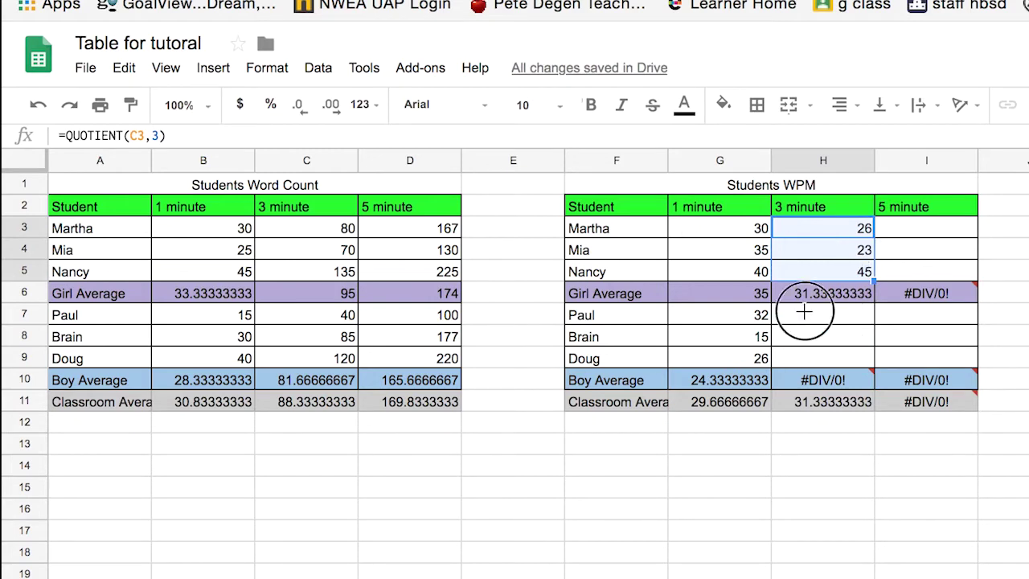
text(=quo)
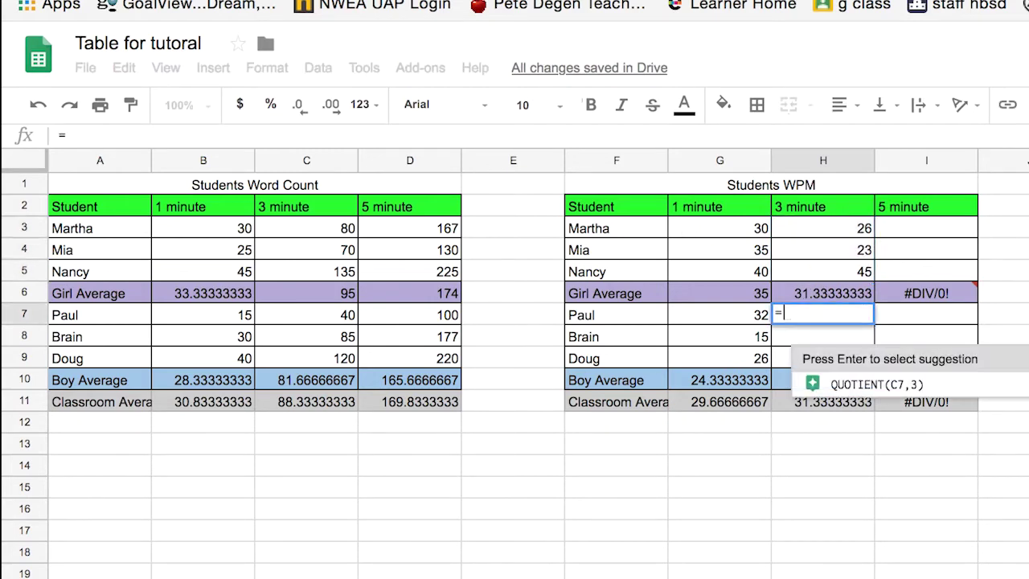
click(843, 344)
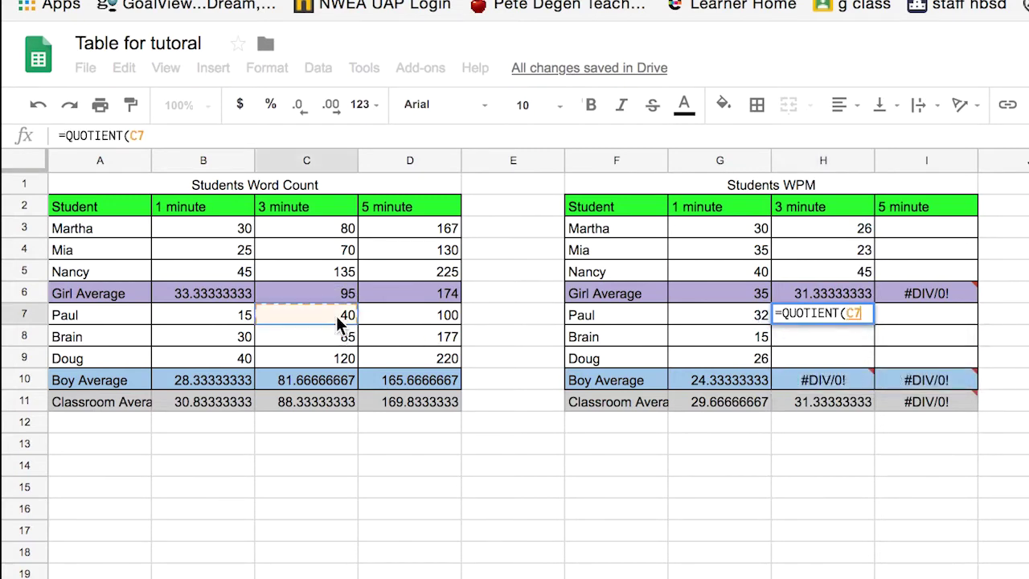
click(243, 321)
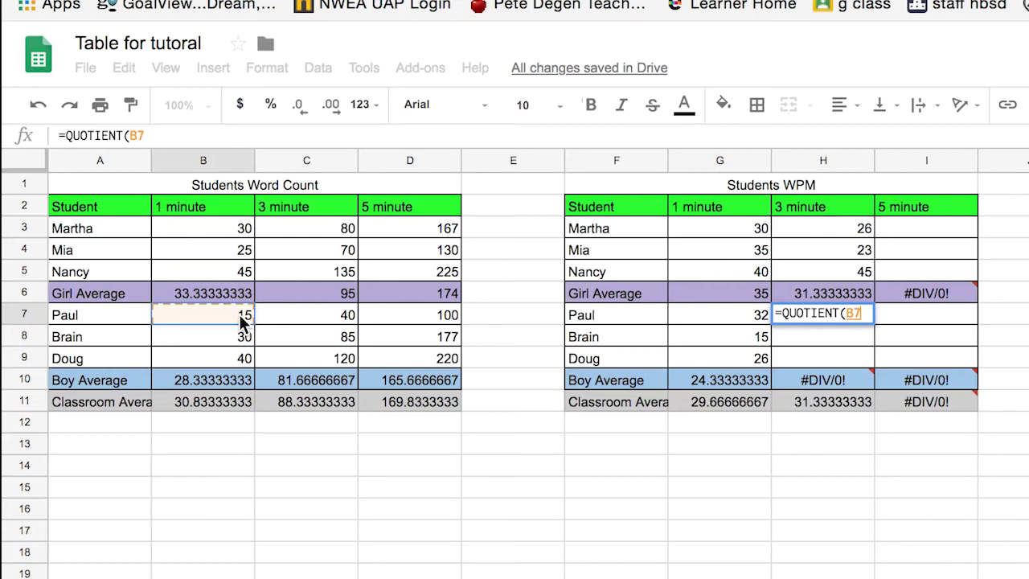
text(,3)
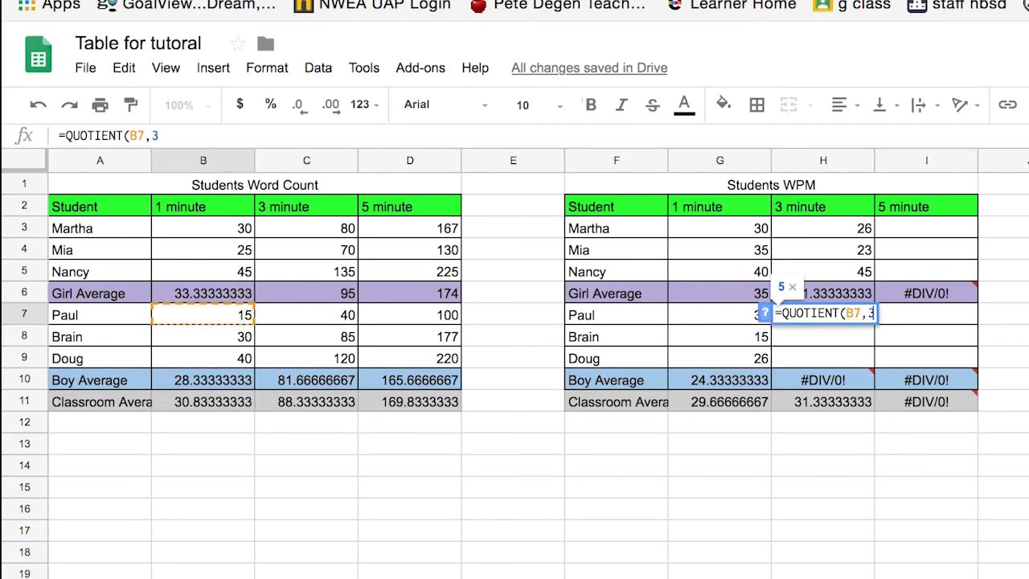
key(Return)
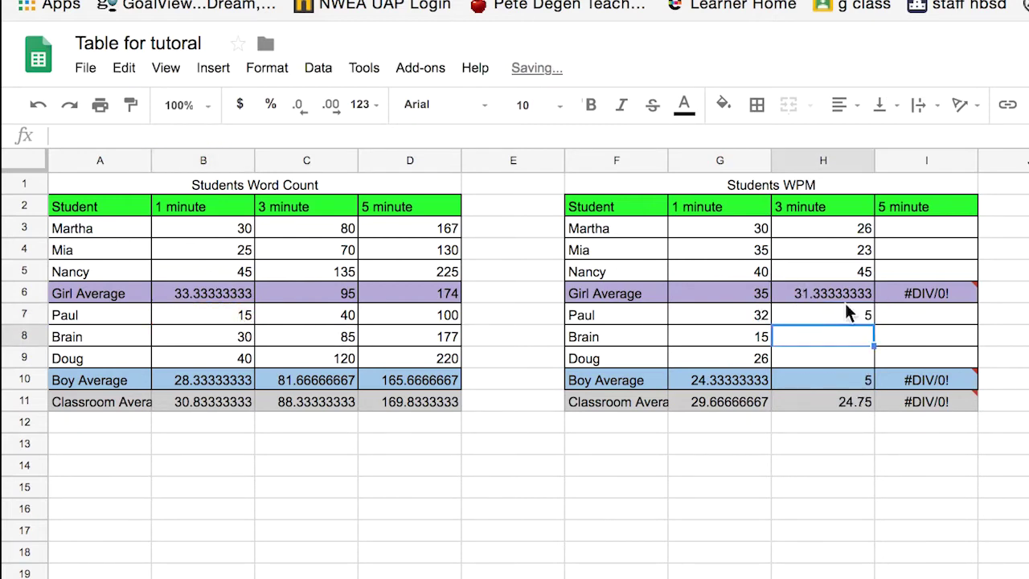
click(867, 318)
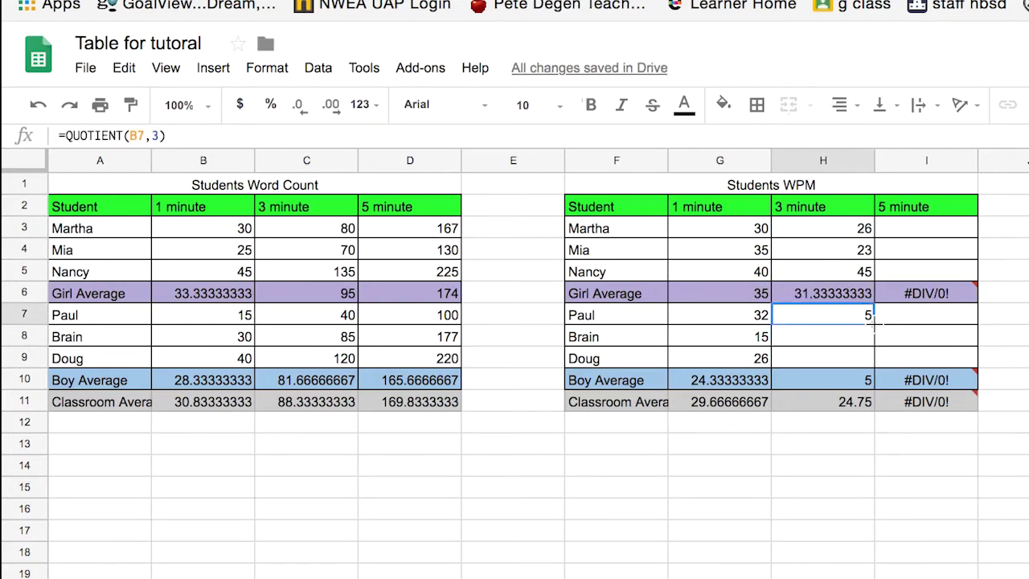
drag(874, 324, 869, 368)
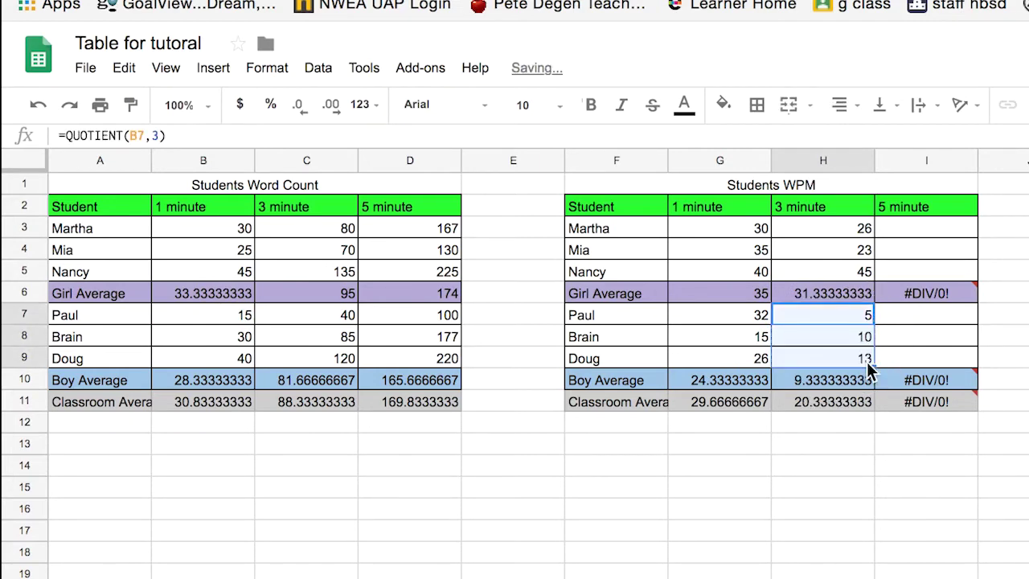
- Enter =QUOTIENT(D3,5) in I3 and fill the formula down through I9 for the students' 5 minute WPM
click(922, 227)
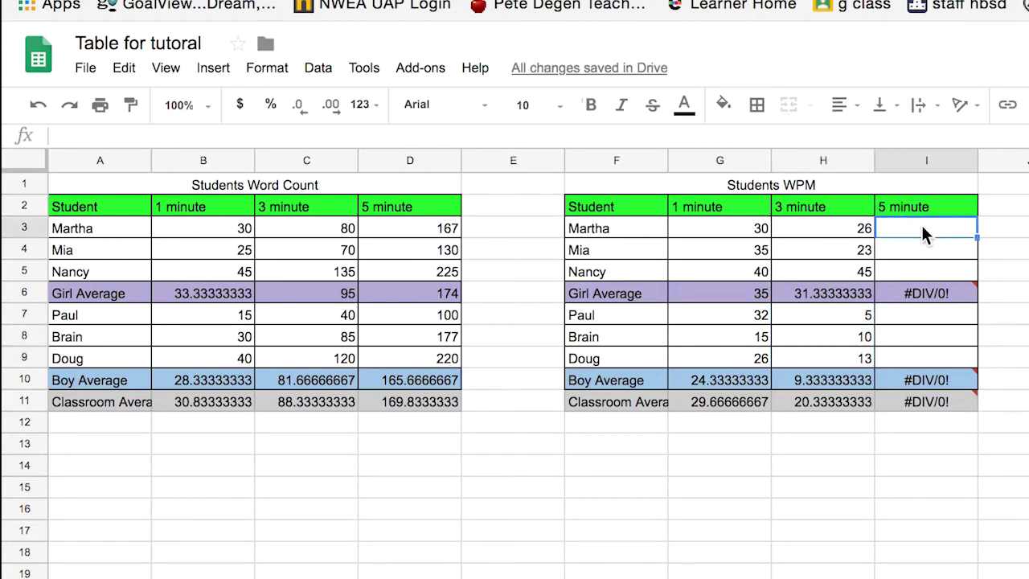
text(=)
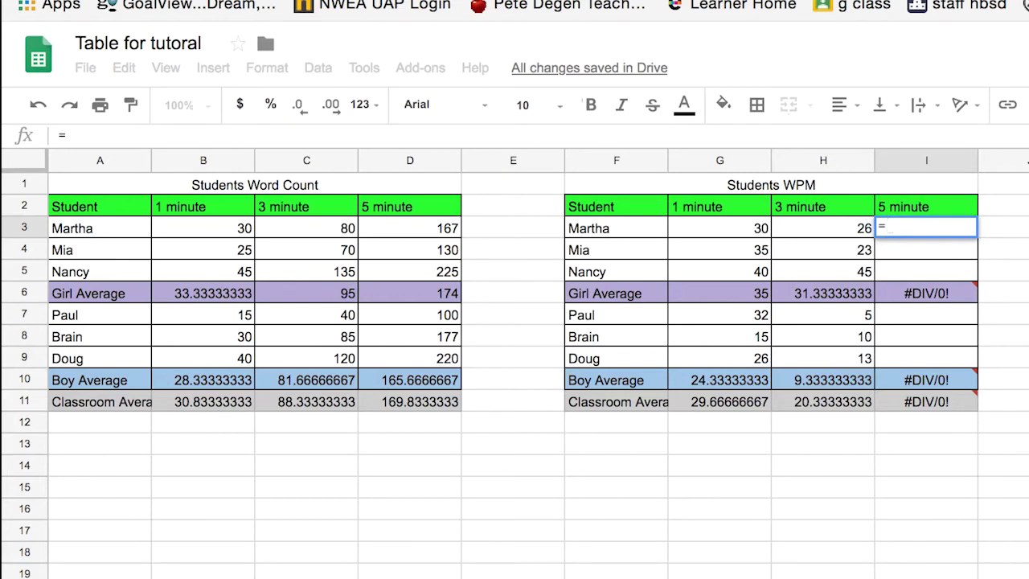
text(qu)
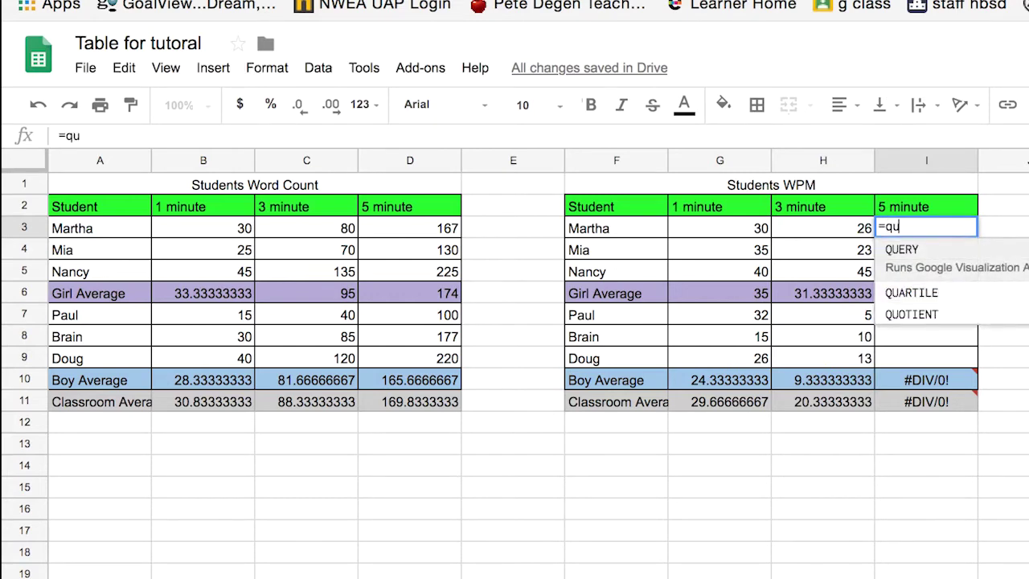
text(ti)
key(BackSpace)
key(BackSpace)
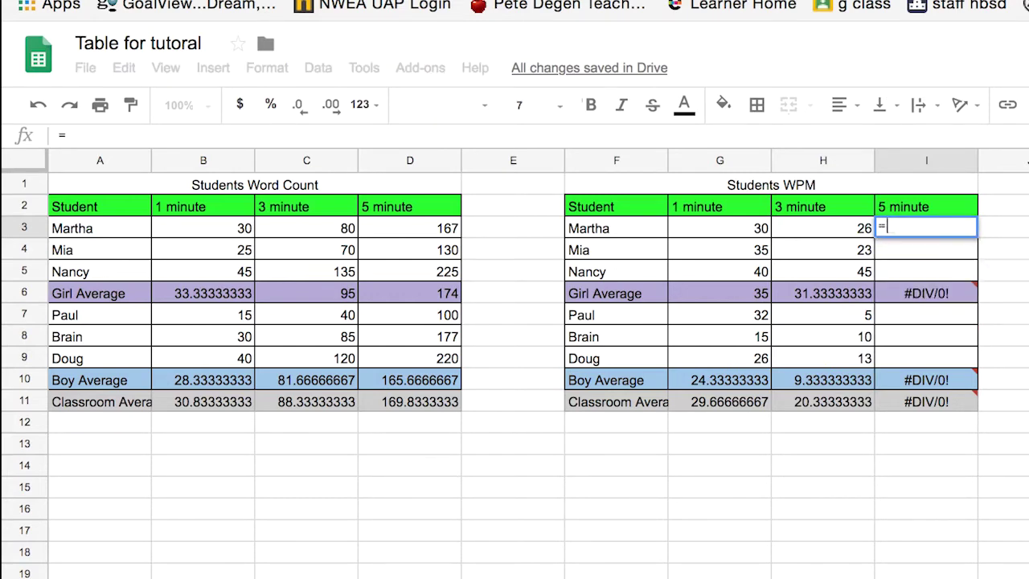
text(uo)
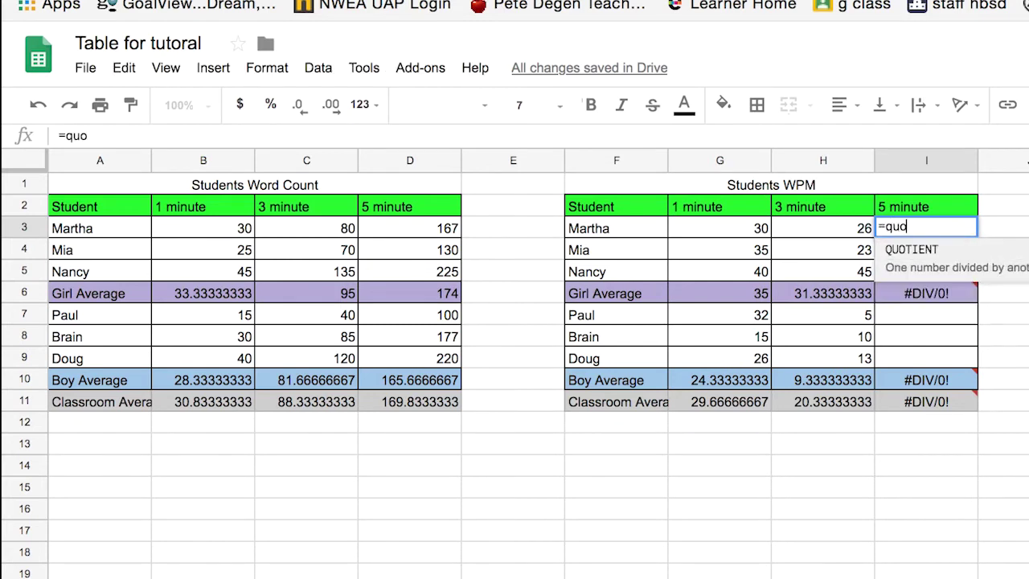
click(923, 256)
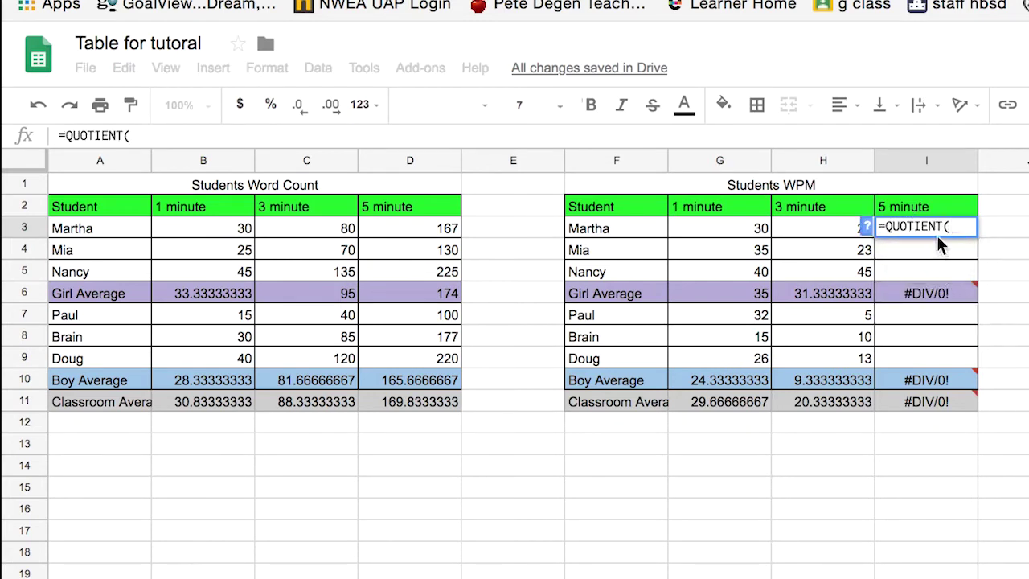
click(432, 230)
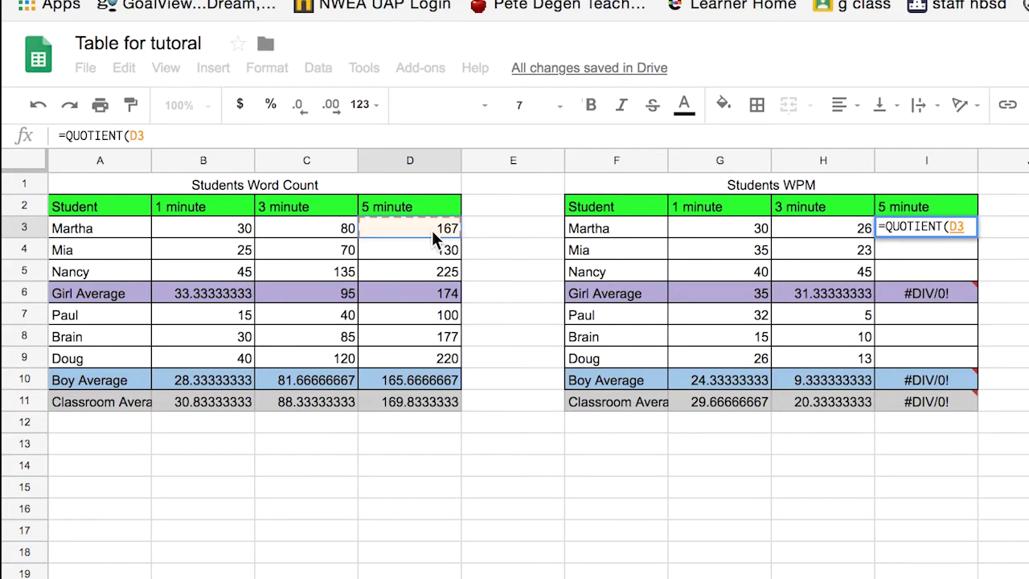
text(,5)
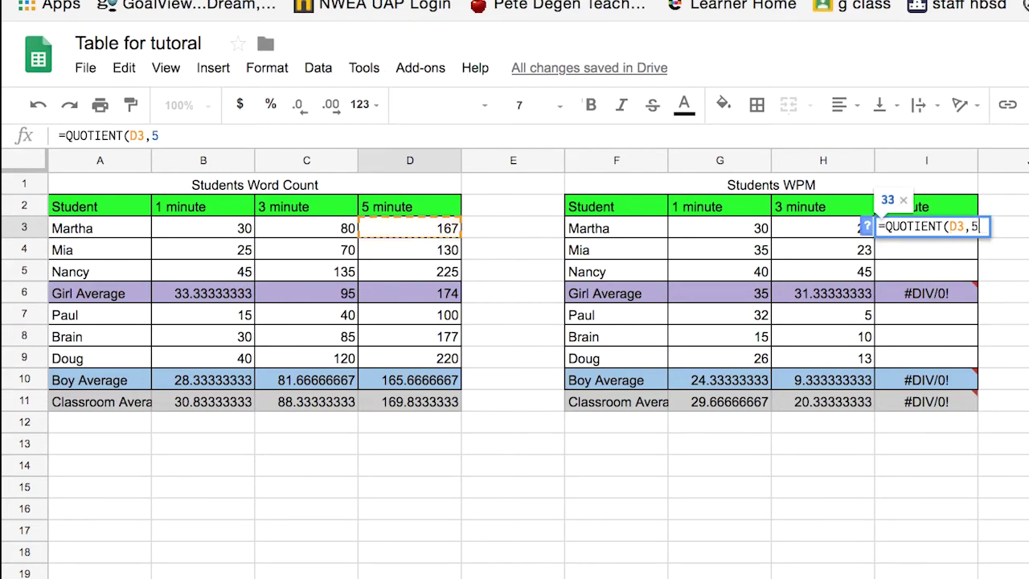
key(Return)
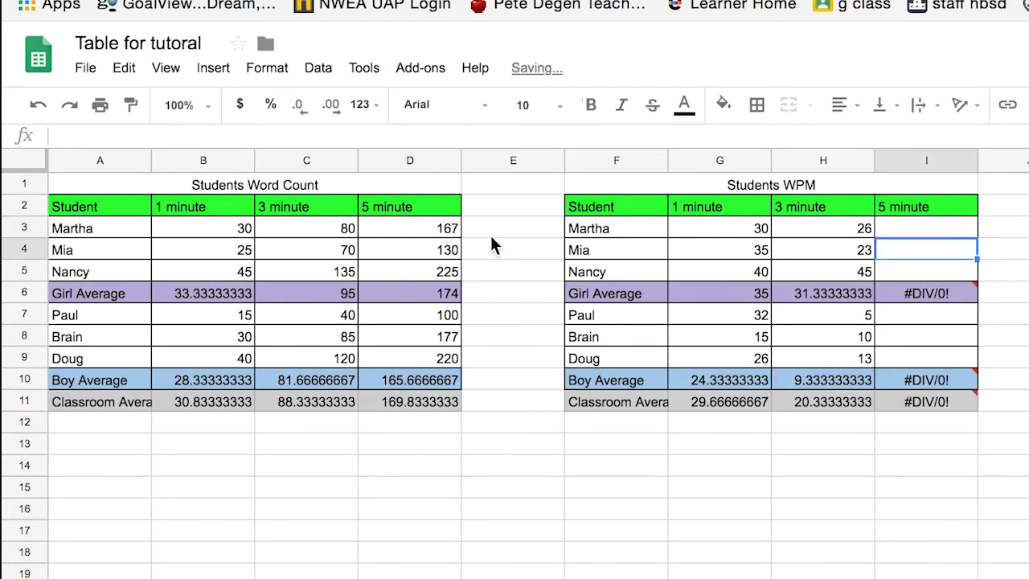
click(959, 227)
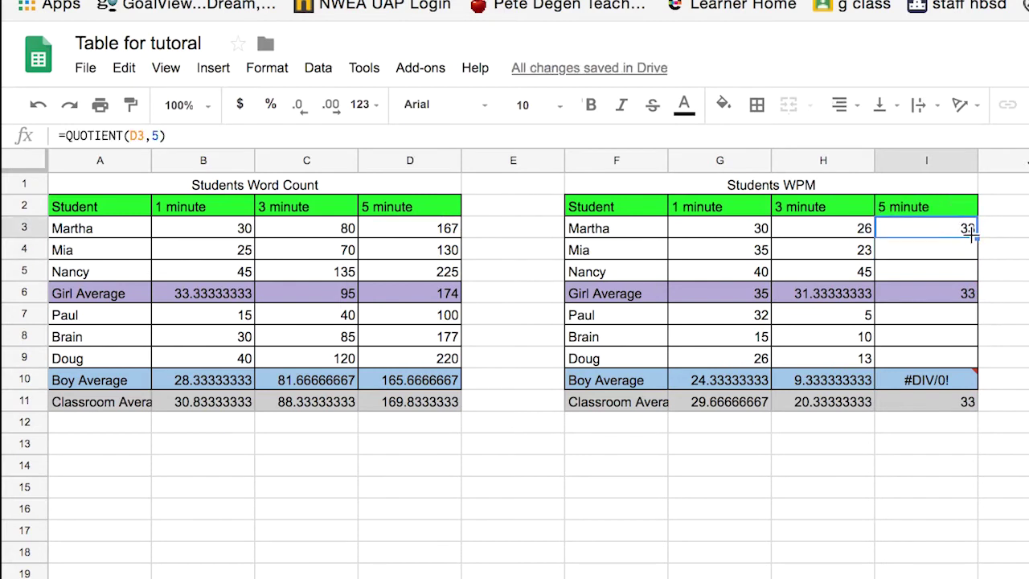
drag(971, 230, 969, 370)
- Replace the QUOTIENT formula in the 5 minute Girl Average cell I6 with =AVERAGE(I3:I5)
click(949, 298)
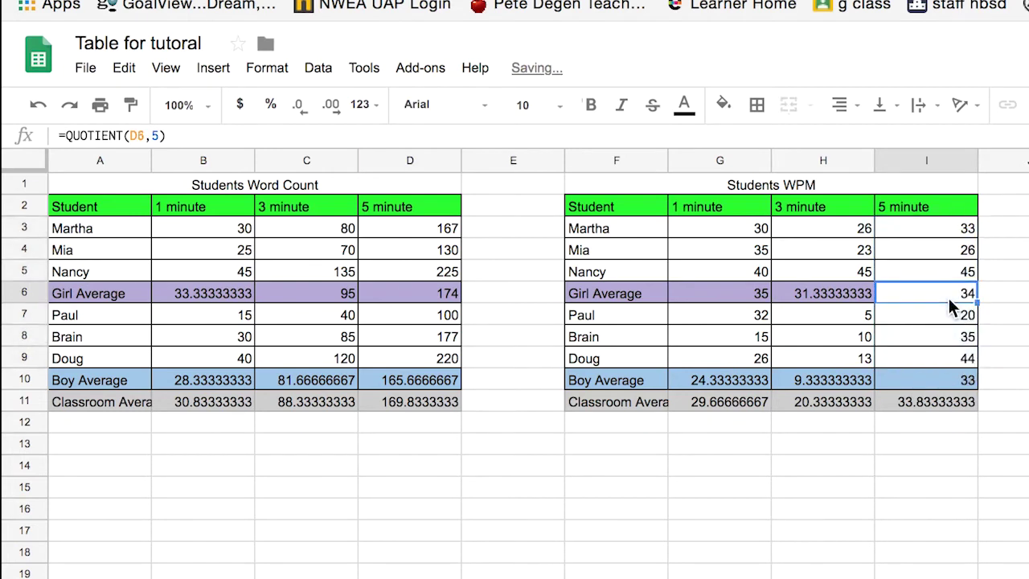
double_click(969, 298)
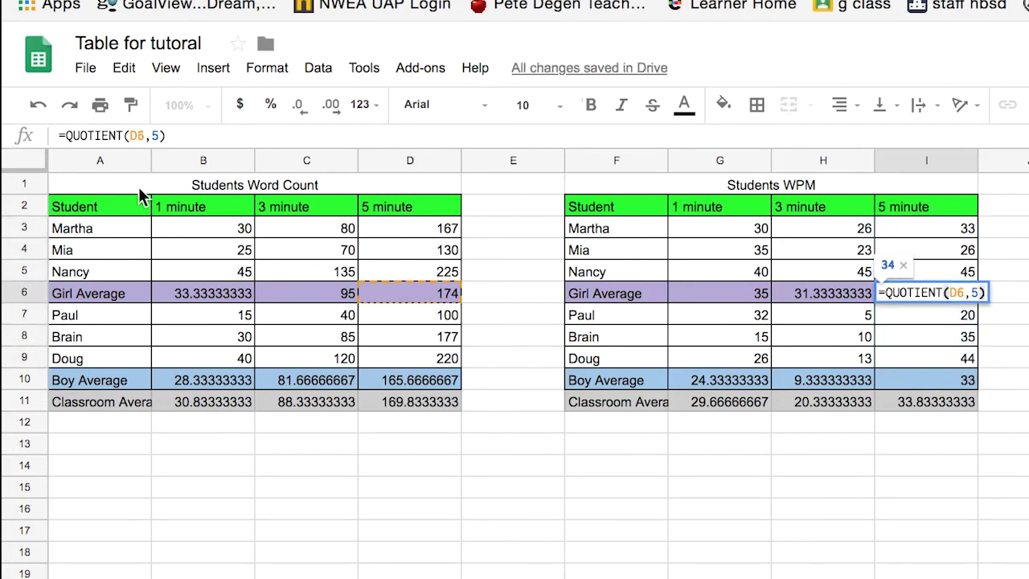
drag(165, 133, 70, 135)
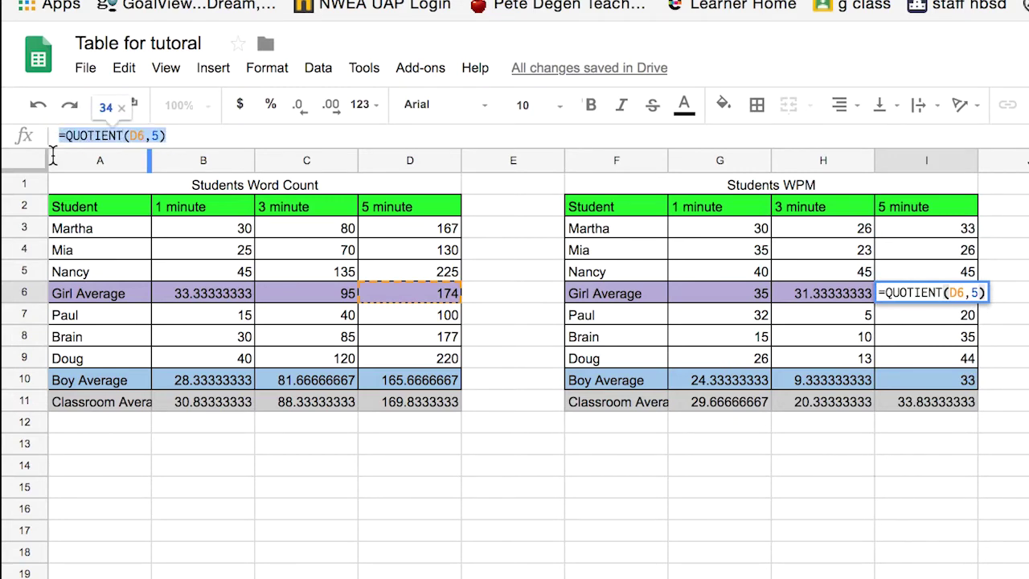
text(=anverag)
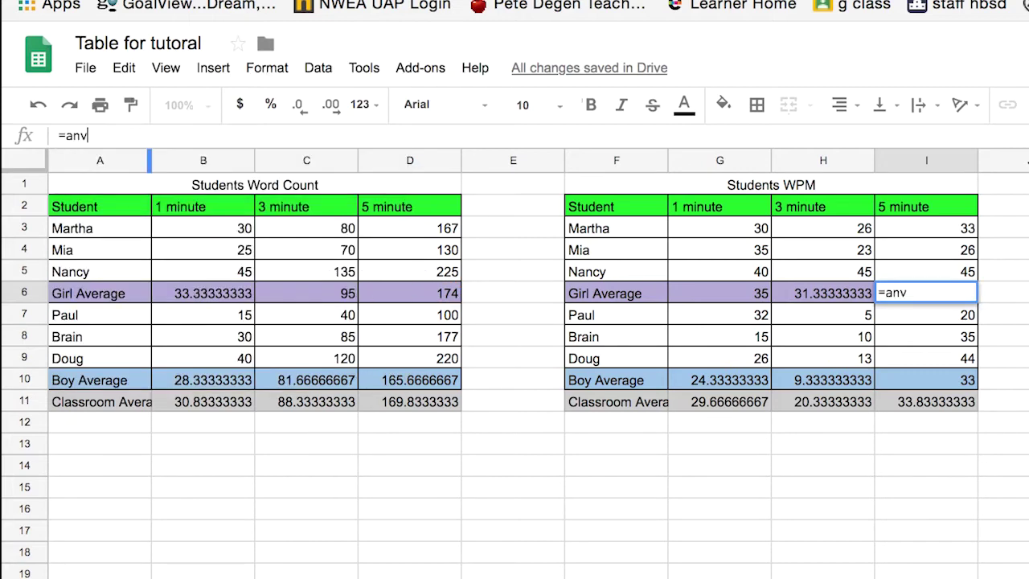
key(BackSpace)
key(BackSpace)
key(BackSpace)
key(BackSpace)
key(BackSpace)
key(BackSpace)
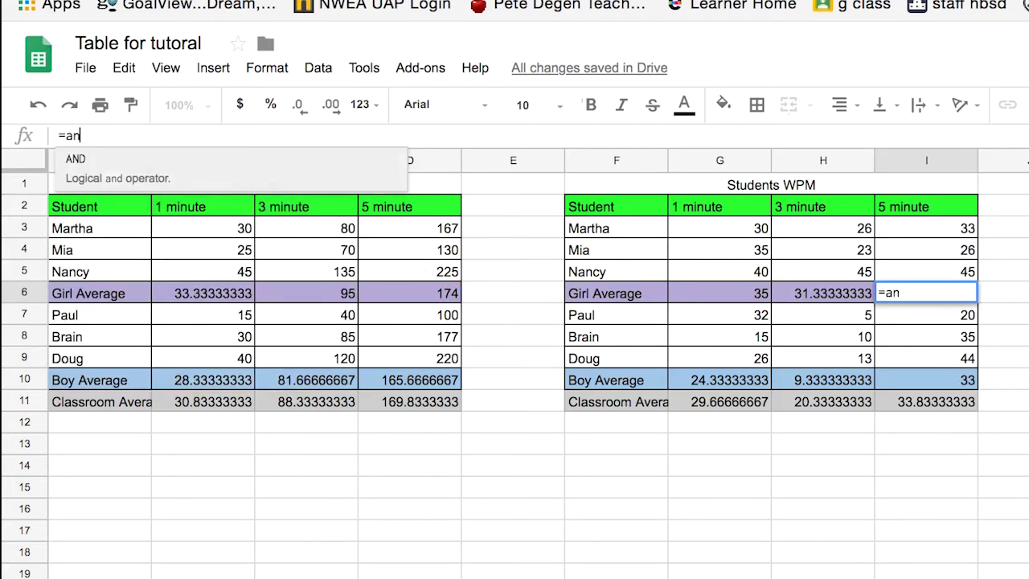
text(ver)
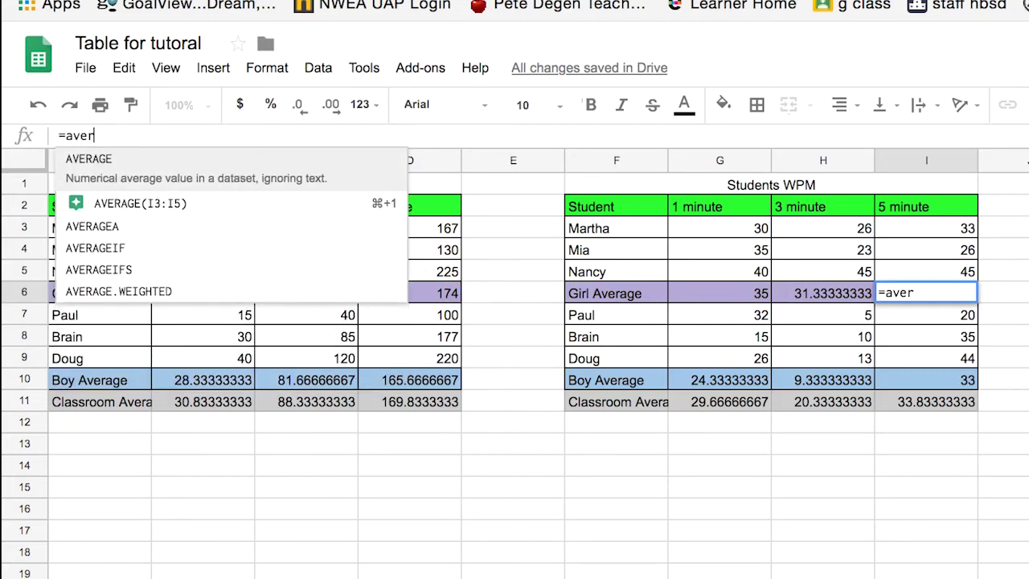
click(161, 178)
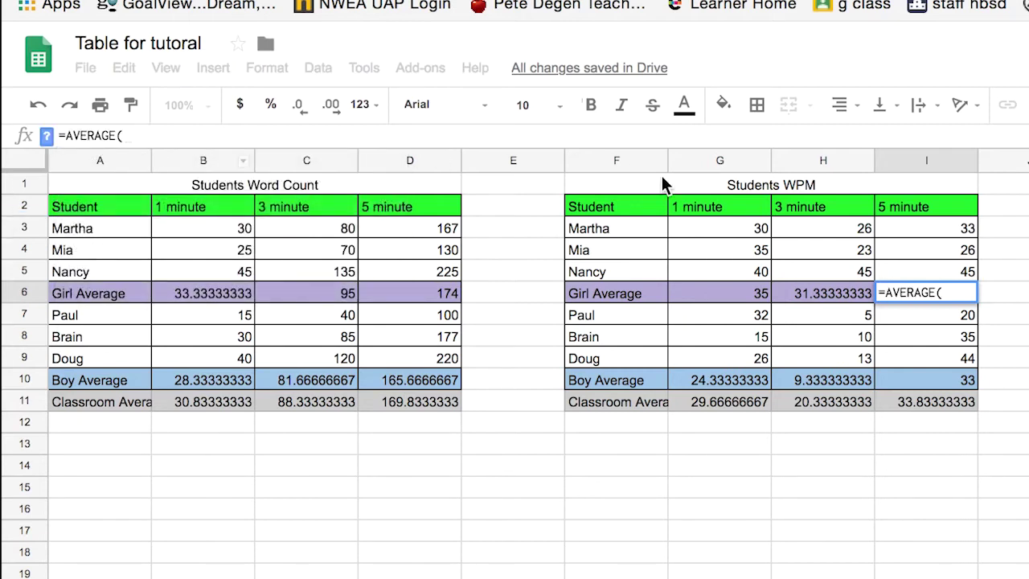
click(962, 233)
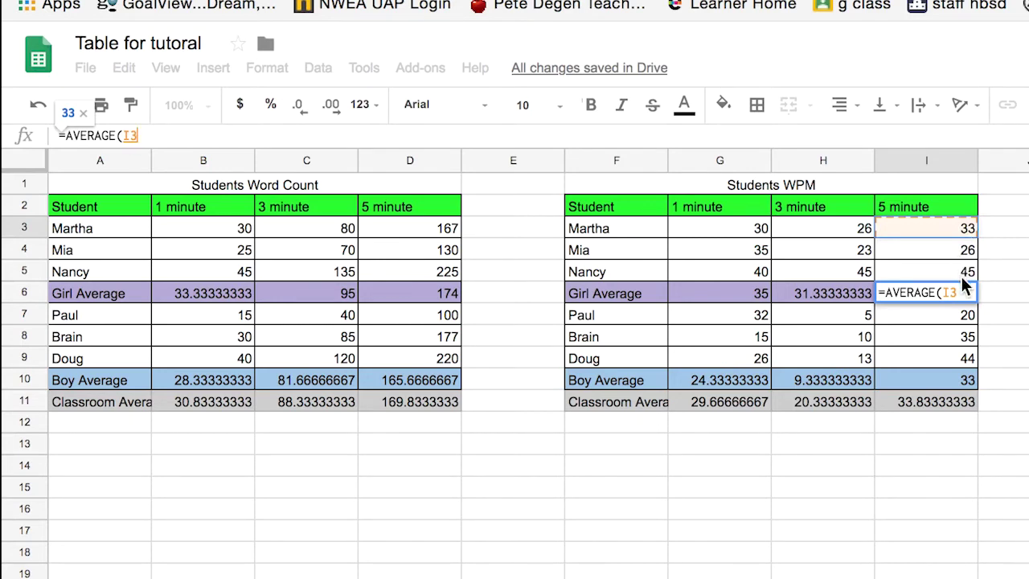
shift+click(961, 274)
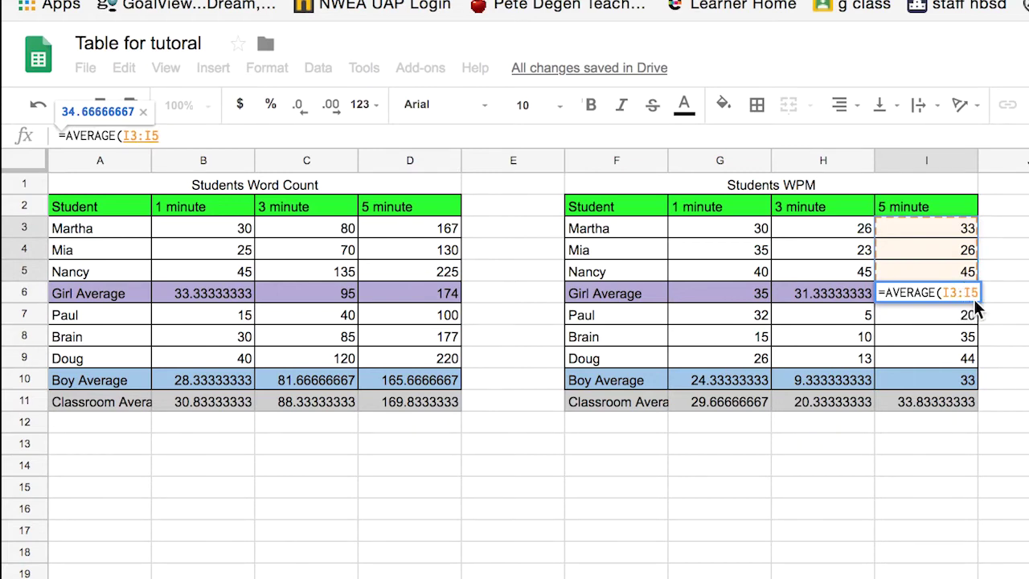
key(Return)
- Give the 5 minute Girl Average cell I6 a light purple fill color
click(941, 291)
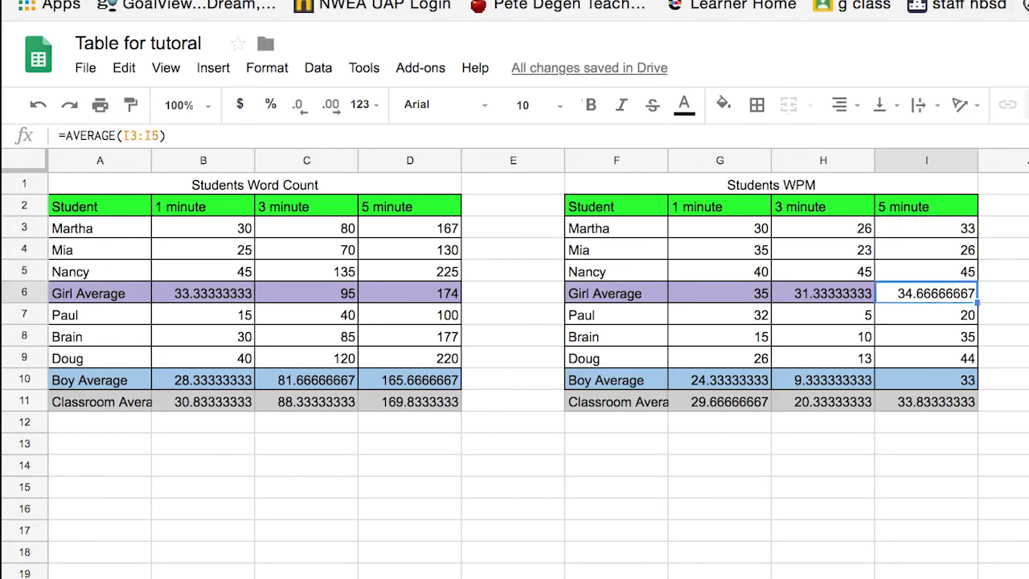
click(725, 105)
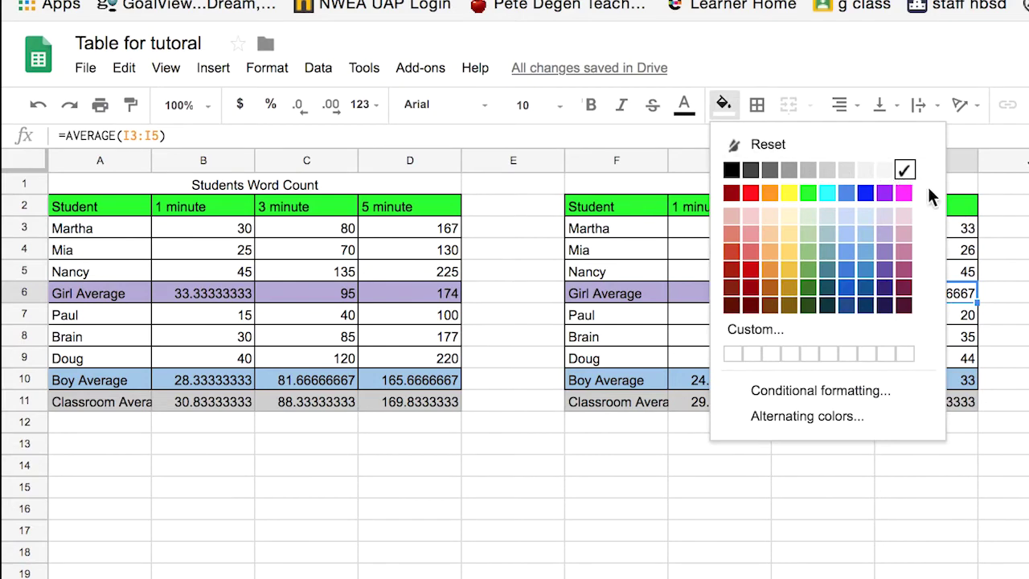
click(885, 215)
click(1003, 336)
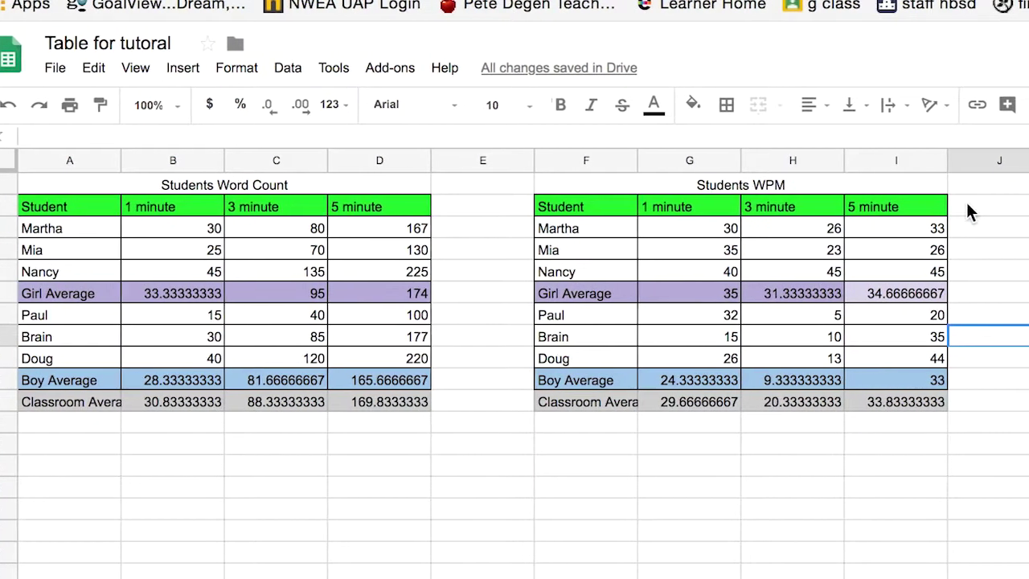
- Add an Average column heading in J2, next to the 5 minute heading of the Students WPM table
click(977, 210)
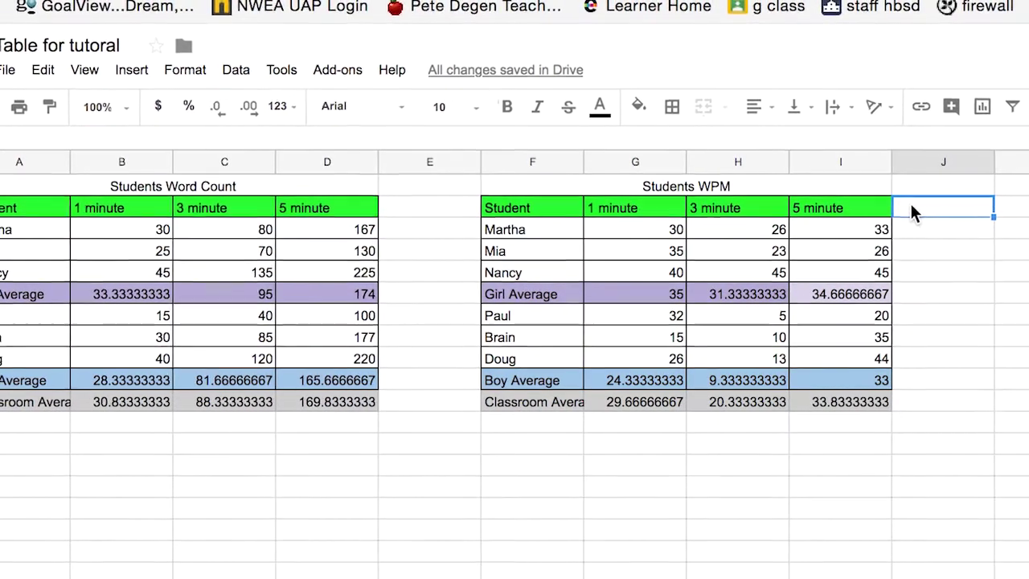
text(Average)
key(Return)
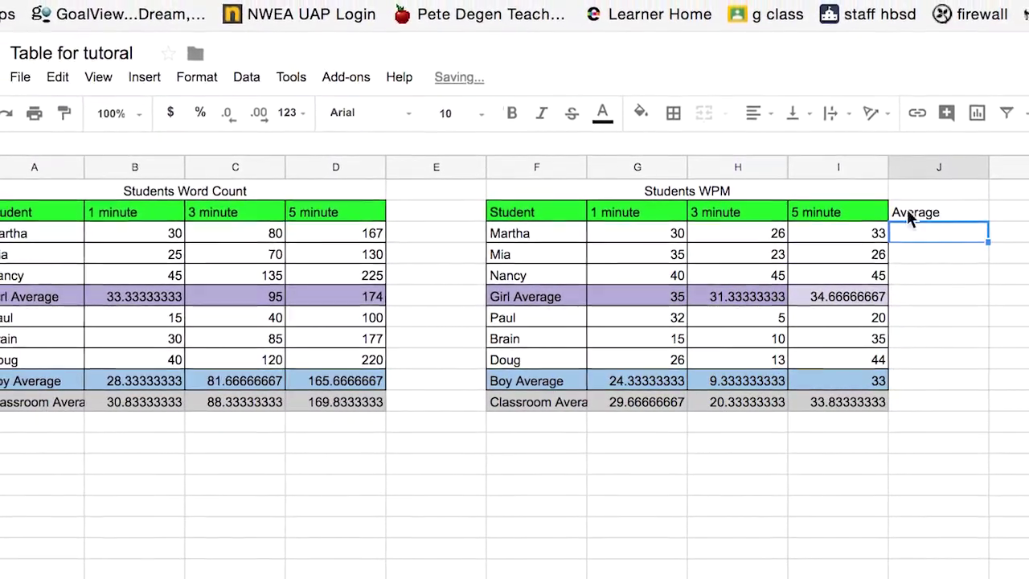
- Enter =AVERAGE(G3:I3) in J3 and fill the formula down through J11 for each row's average WPM
click(672, 237)
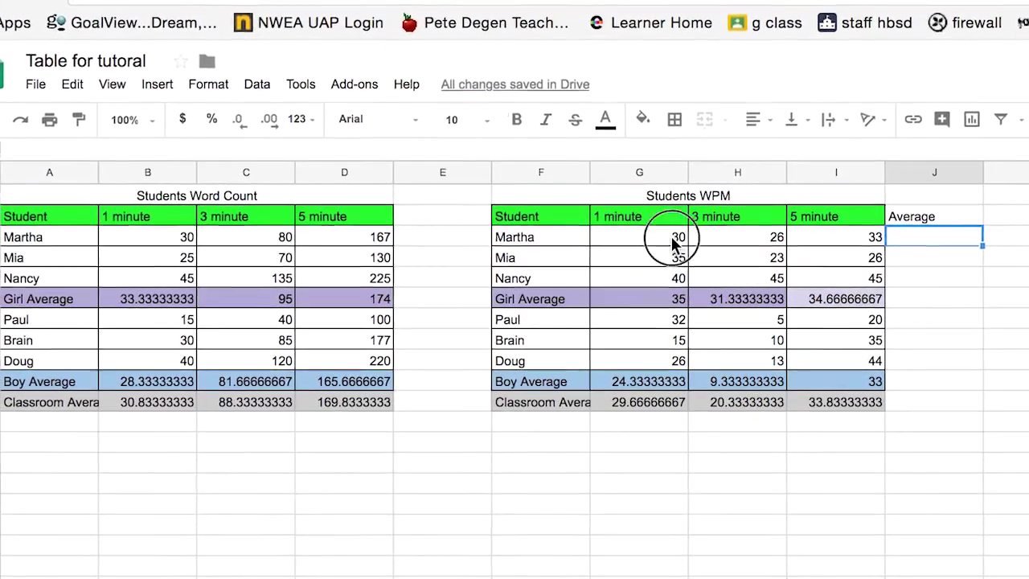
click(917, 236)
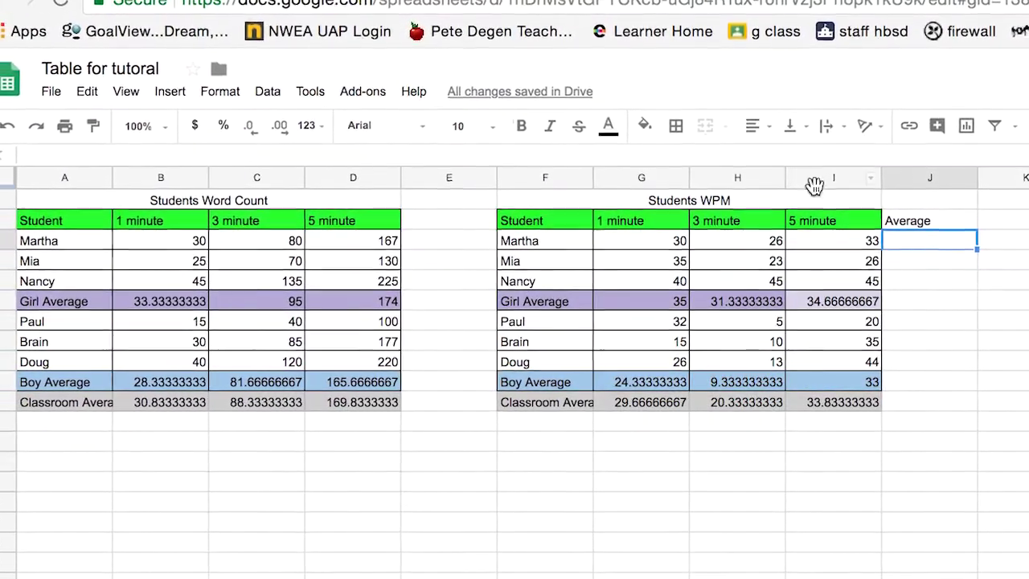
text(=avera)
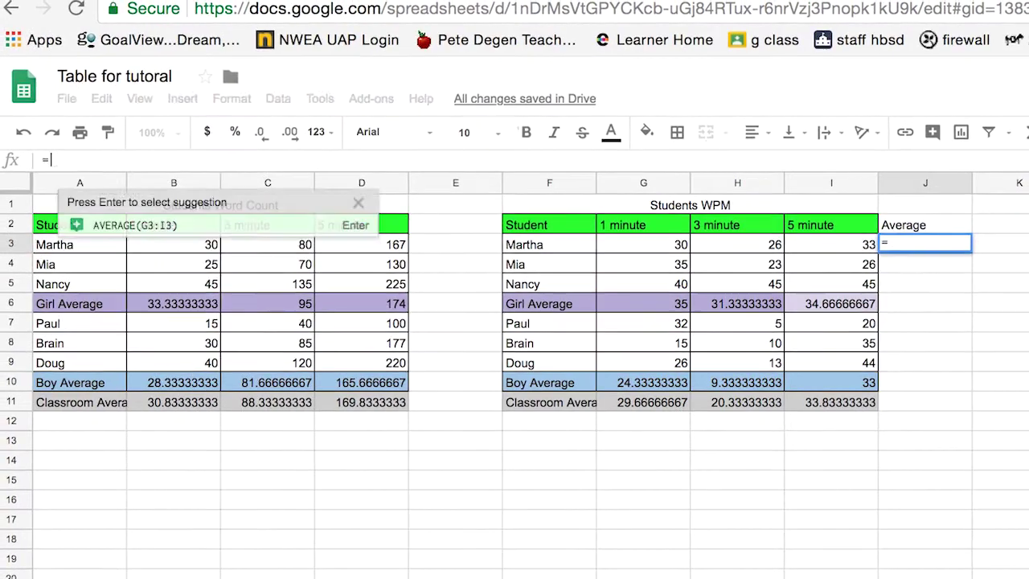
click(172, 198)
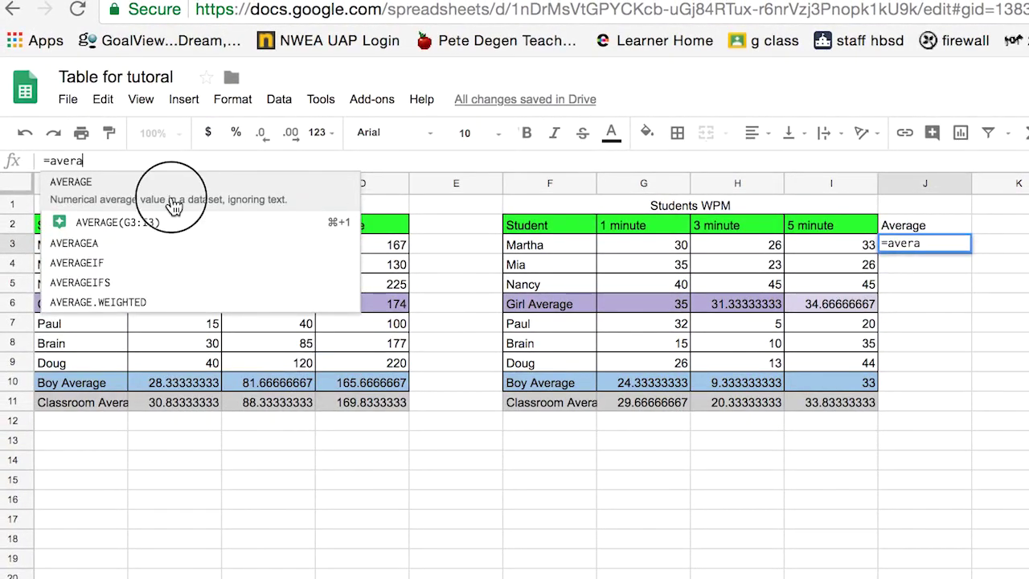
click(637, 250)
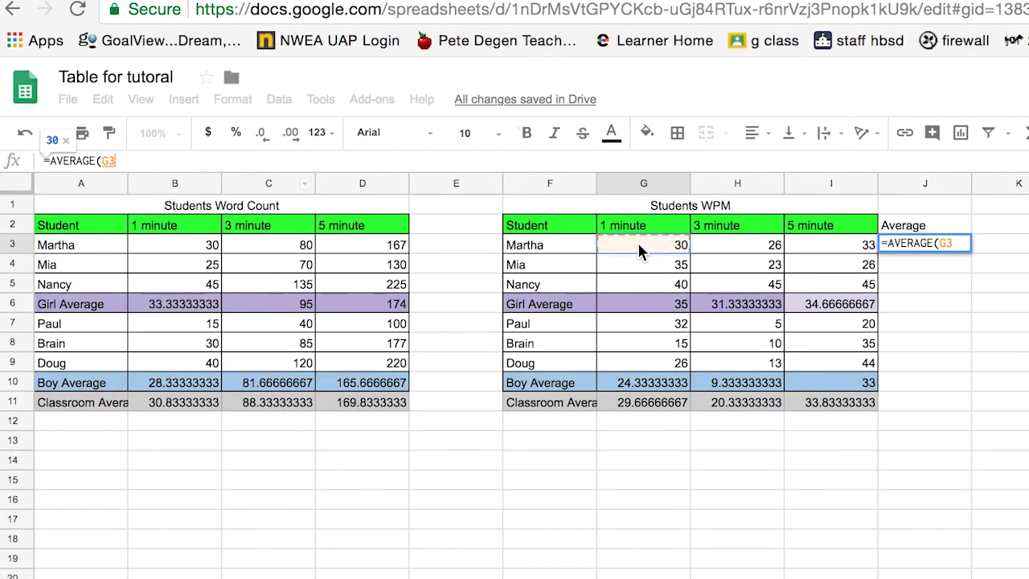
shift+click(843, 238)
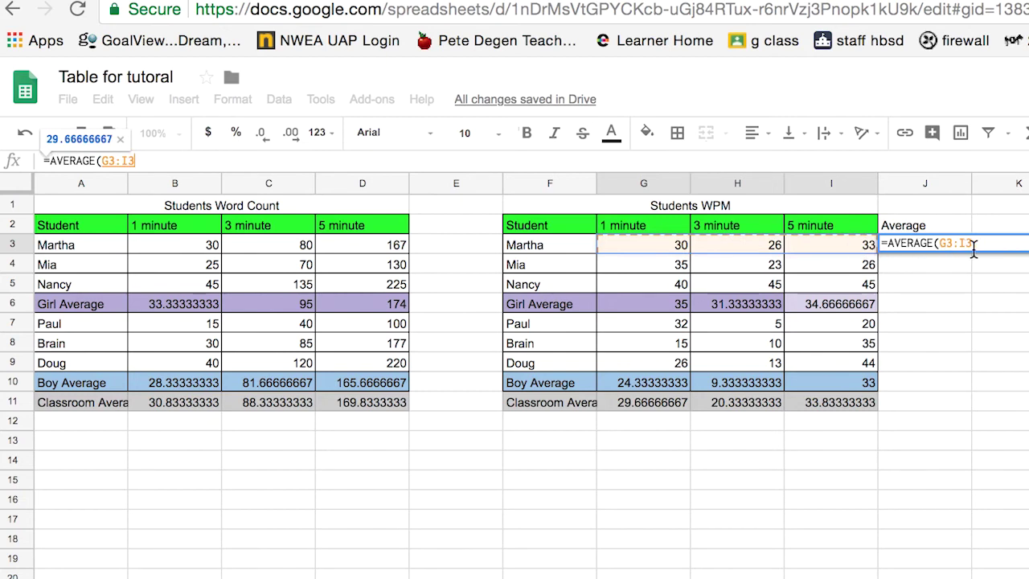
key(Return)
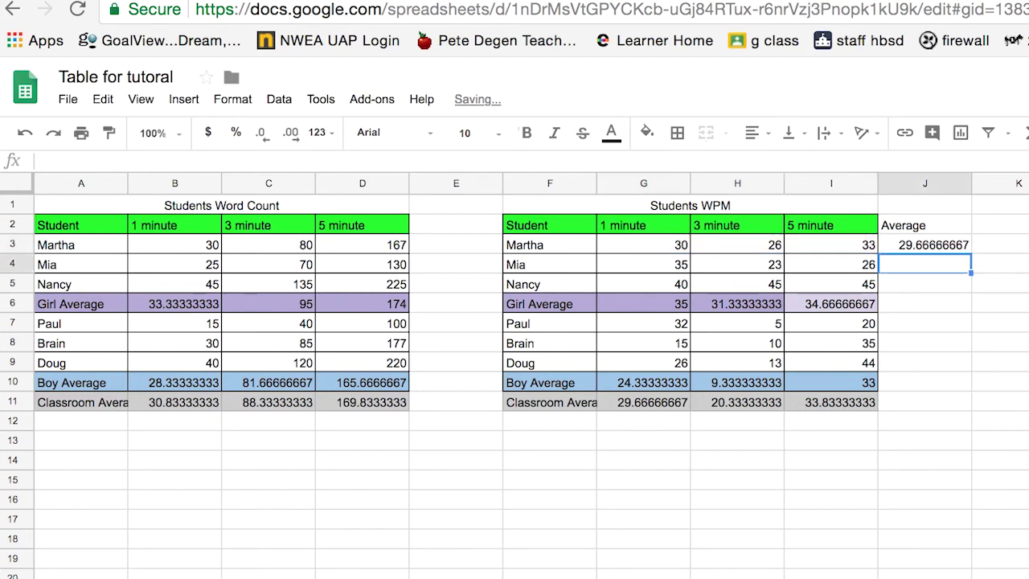
click(969, 248)
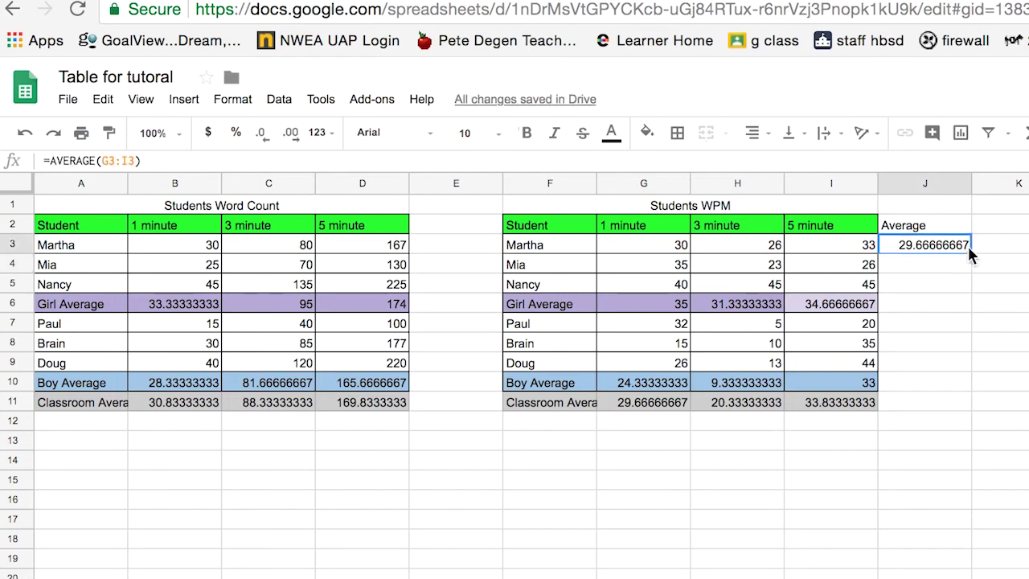
drag(971, 252, 958, 411)
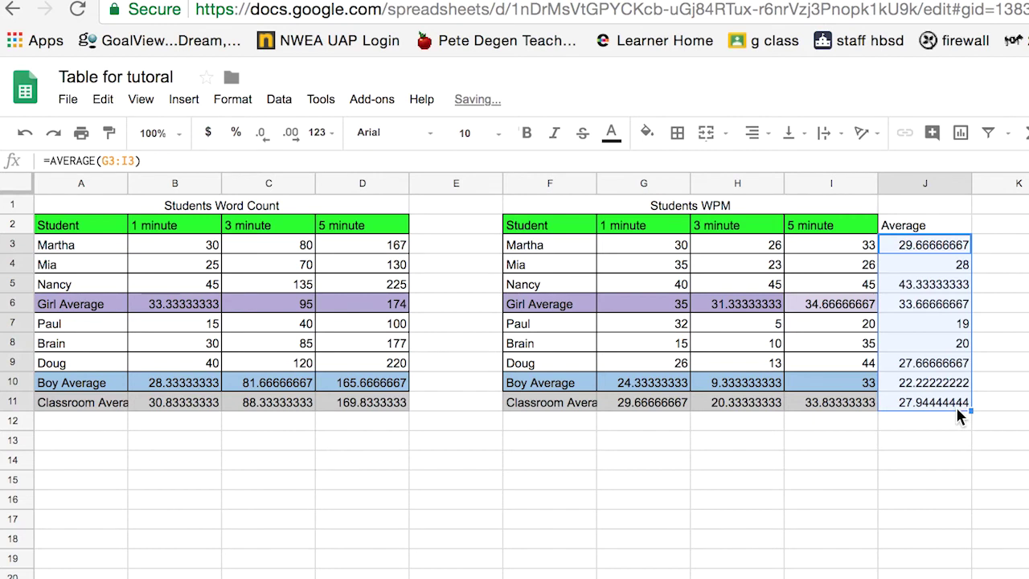
click(944, 461)
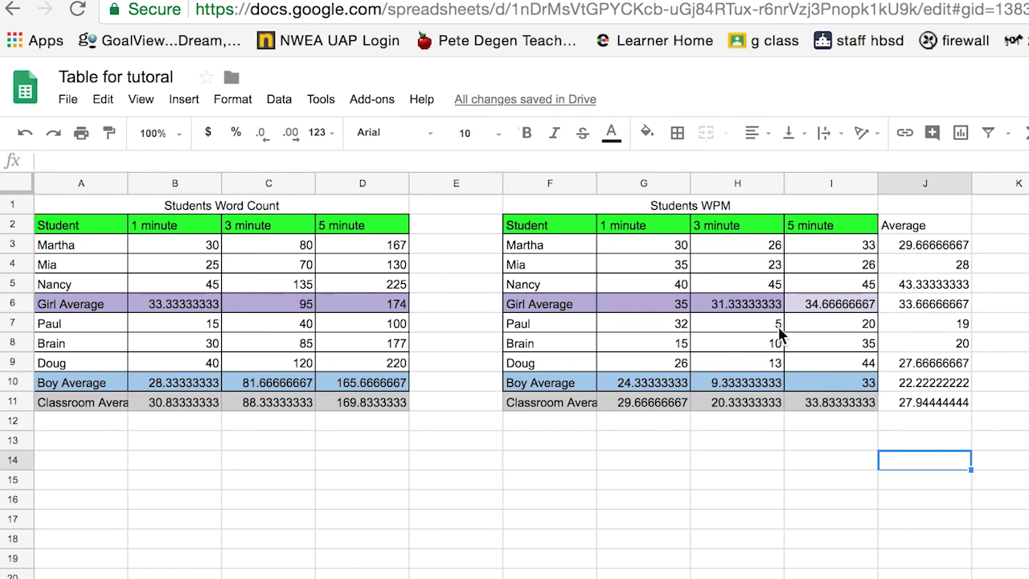
key(Left)
key(Left)
key(Up)
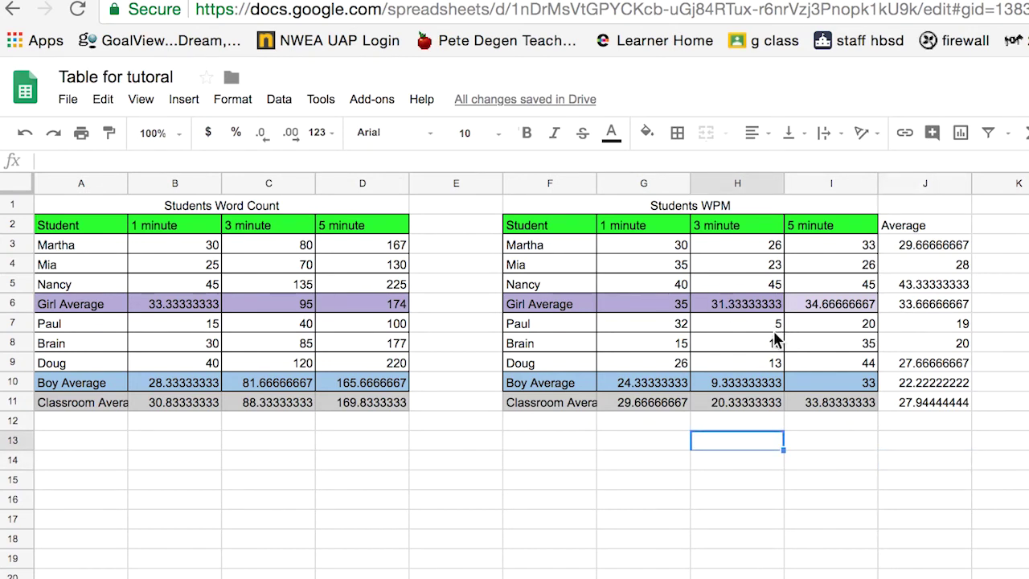
- Clear the QUOTIENT formulas that reference column B from the 3 minute cells H7:H9 of the Students WPM table
click(777, 328)
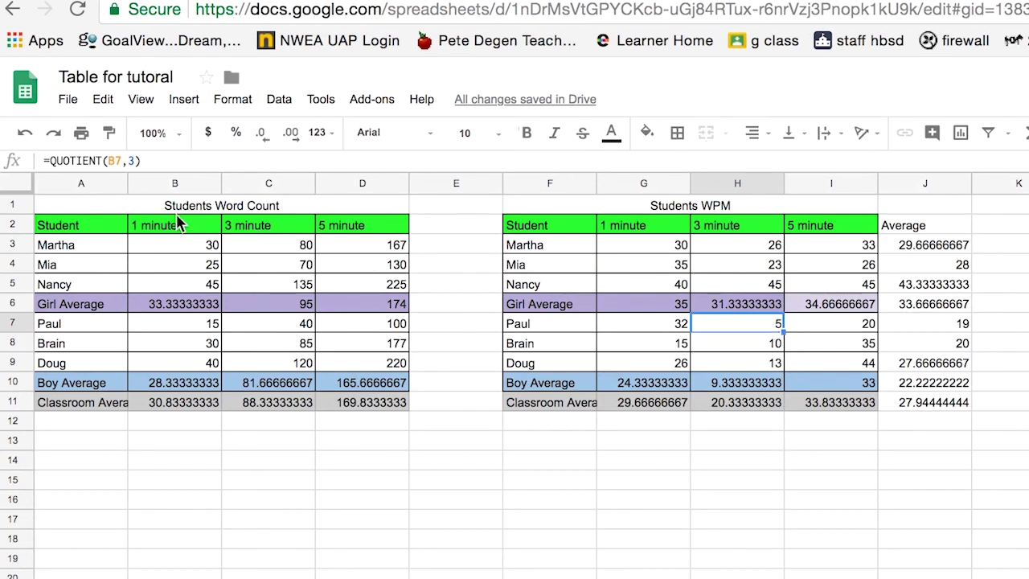
drag(150, 161, 46, 161)
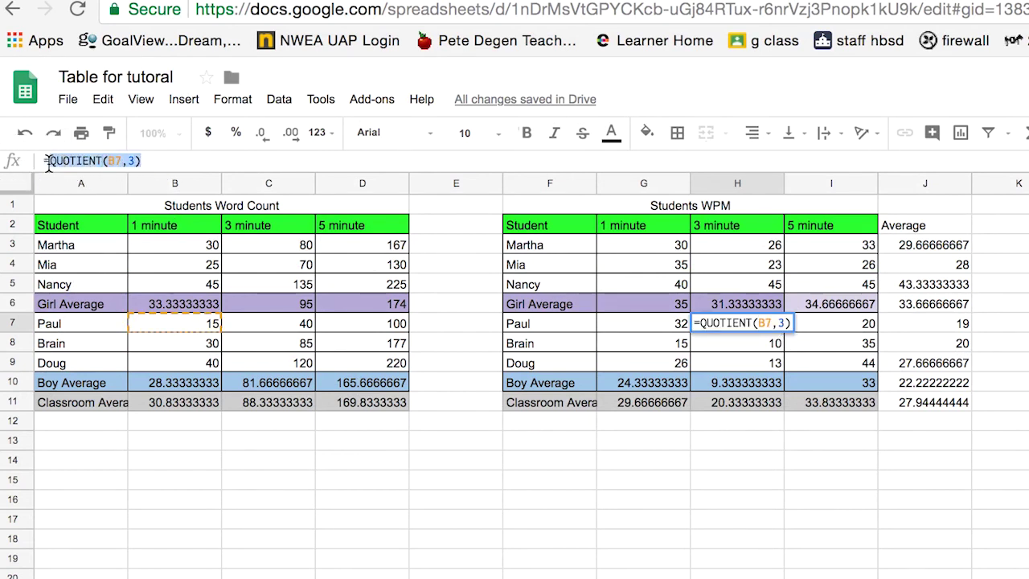
text(=)
key(BackSpace)
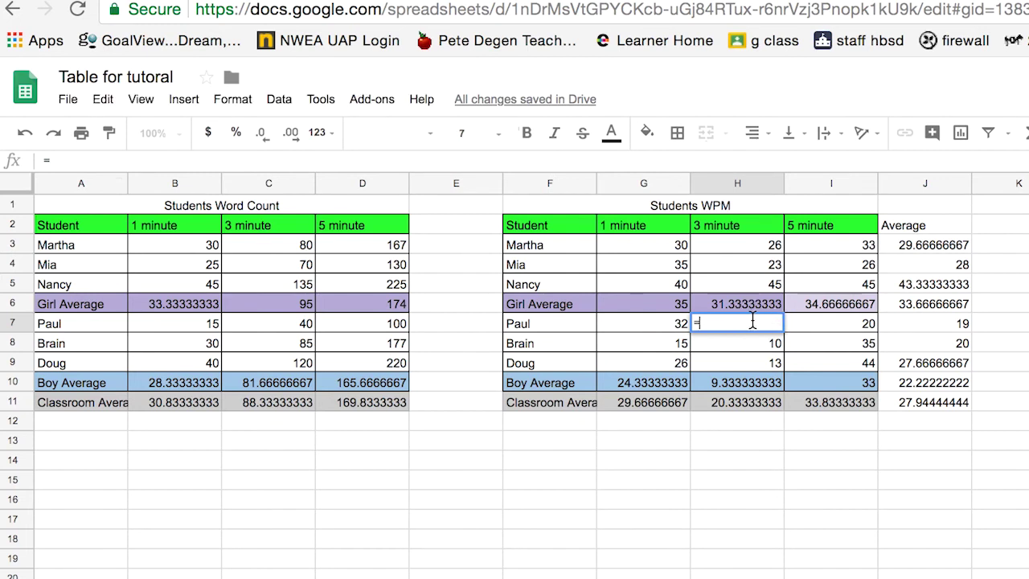
key(Return)
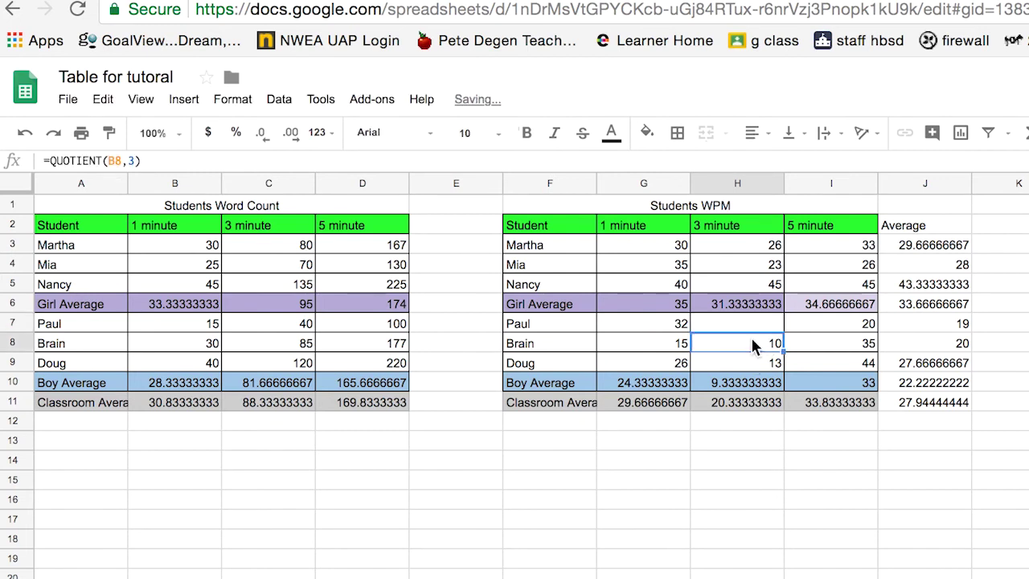
drag(764, 346, 768, 365)
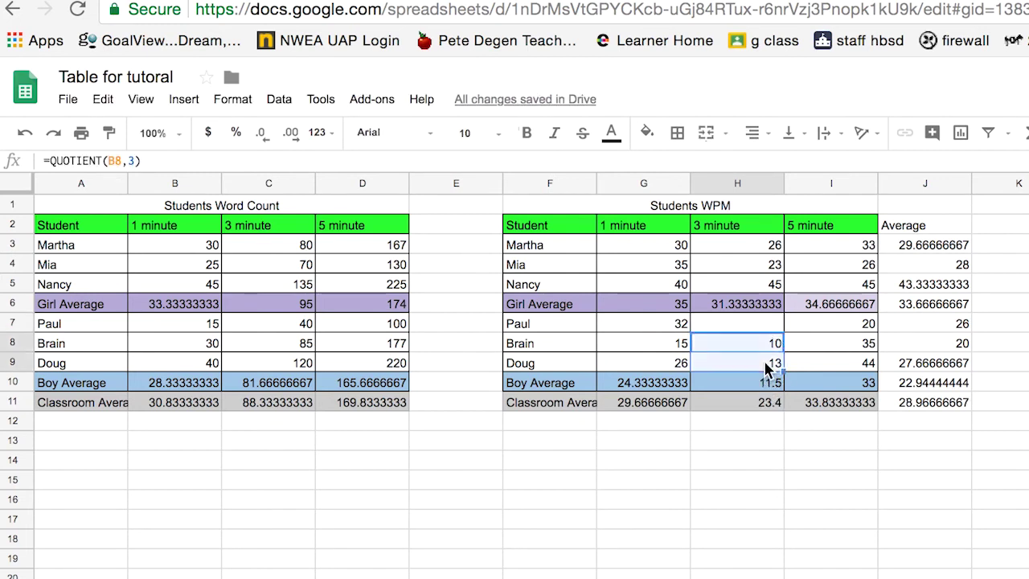
key(Delete)
- Enter =QUOTIENT(C7,3) in the 3 minute cell H7 of the Students WPM table and fill the formula down through H9
click(756, 325)
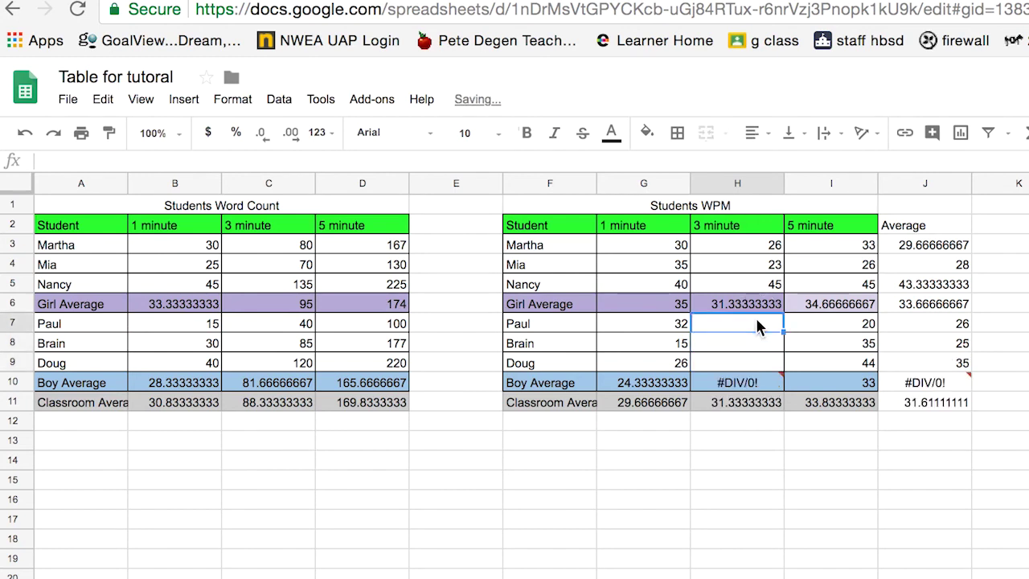
text(=quot)
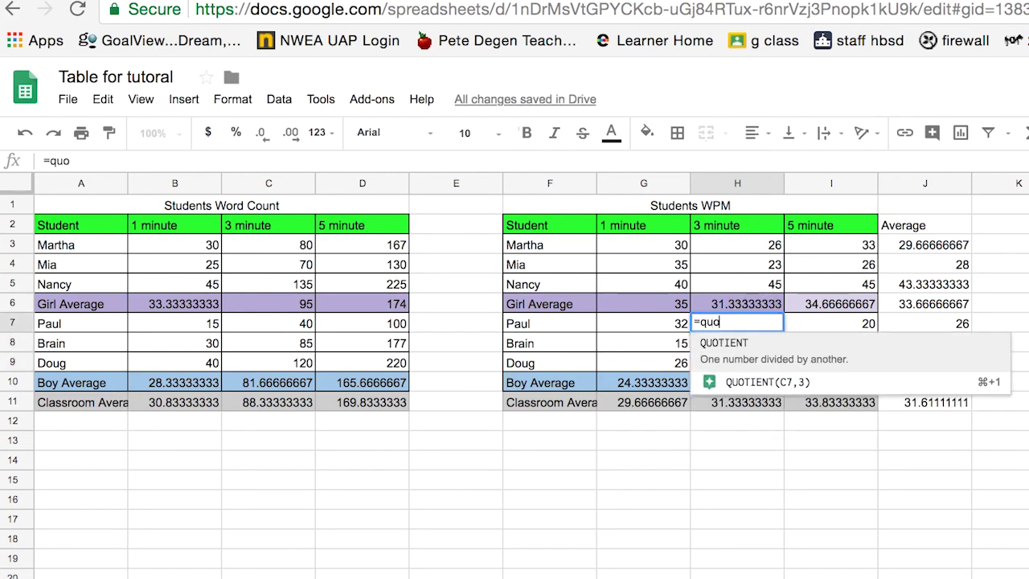
click(762, 347)
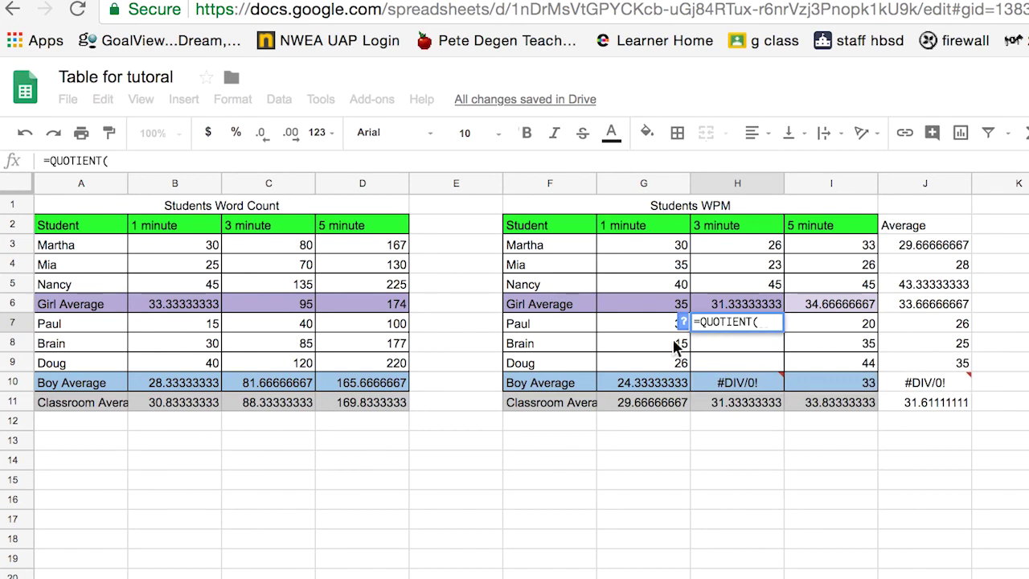
click(305, 329)
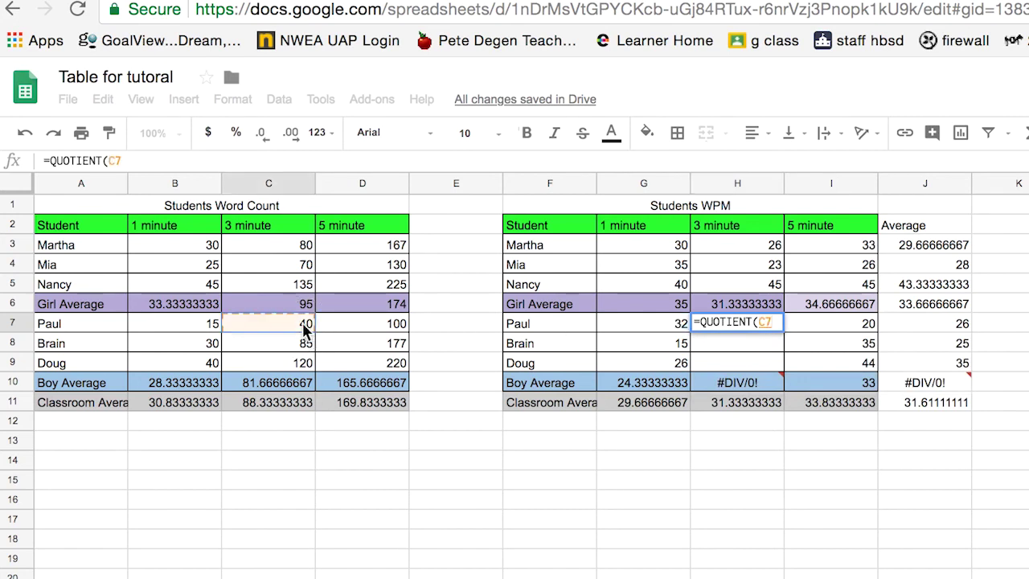
text(,3)
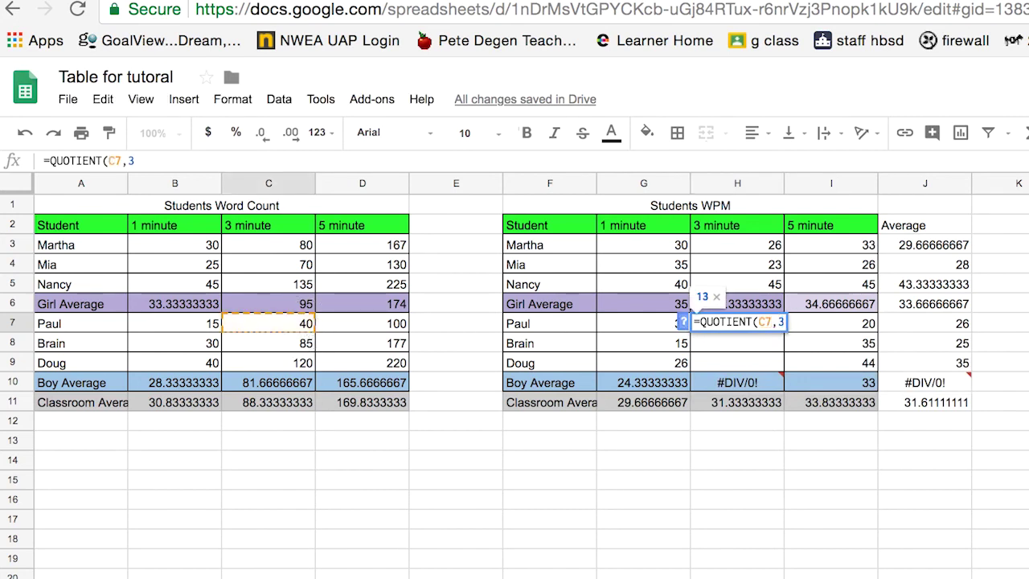
key(Return)
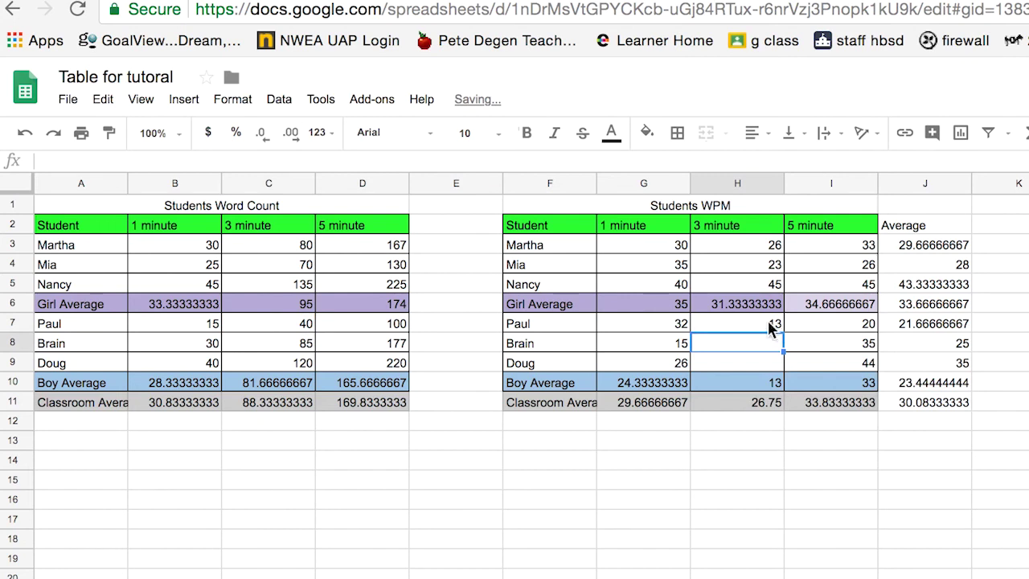
click(770, 326)
drag(783, 333, 781, 367)
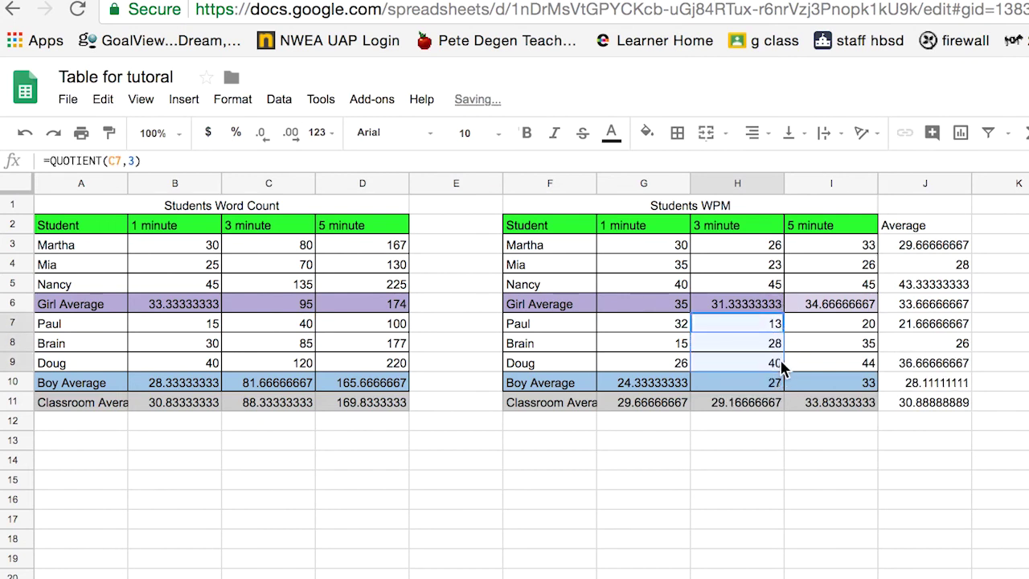